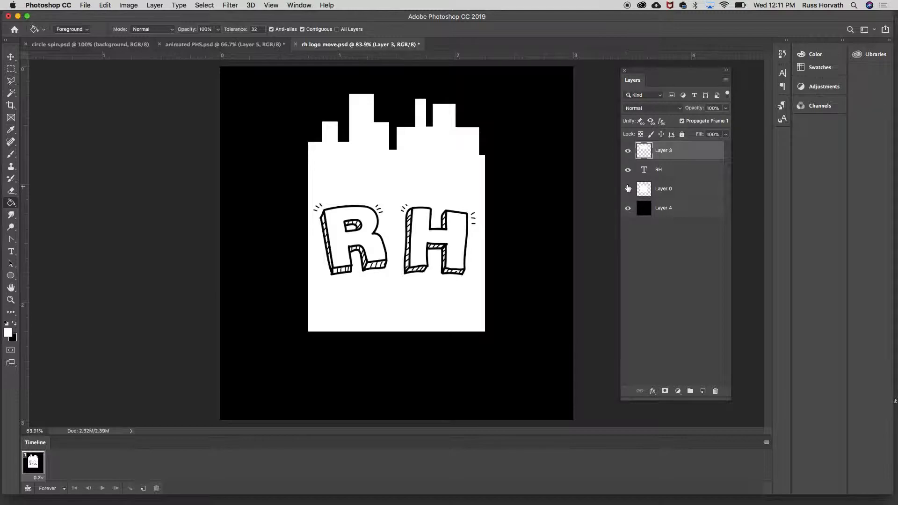
Step: Hide Layer 3 so that only the RH text, the white square and the black background layers show
left_click(628, 170)
left_click(627, 151)
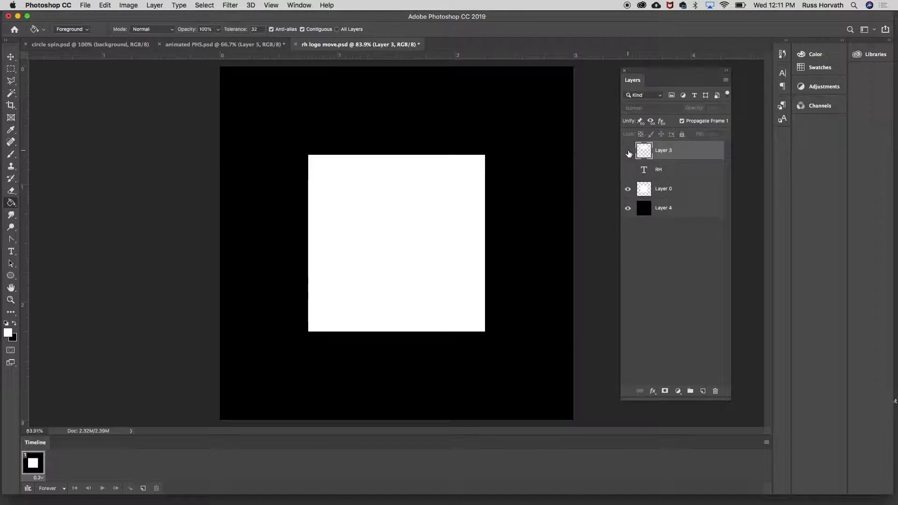
left_click(628, 208)
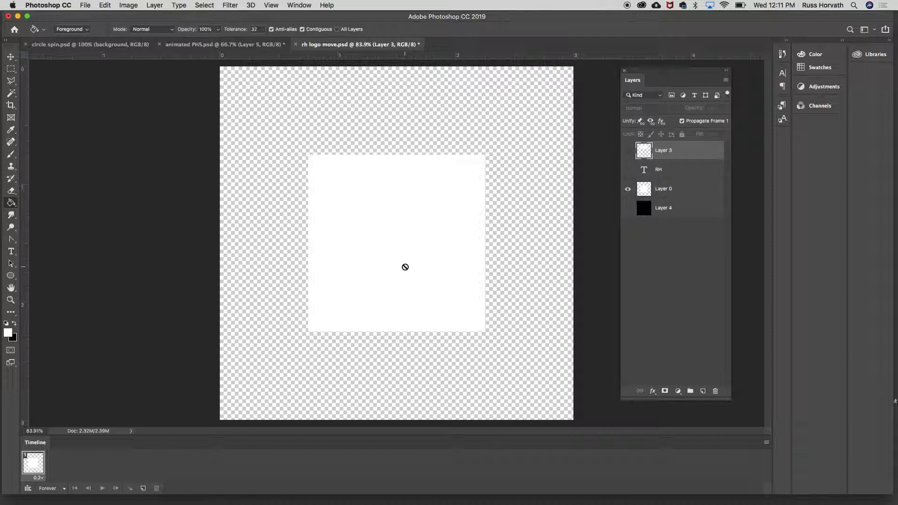
left_click(627, 209)
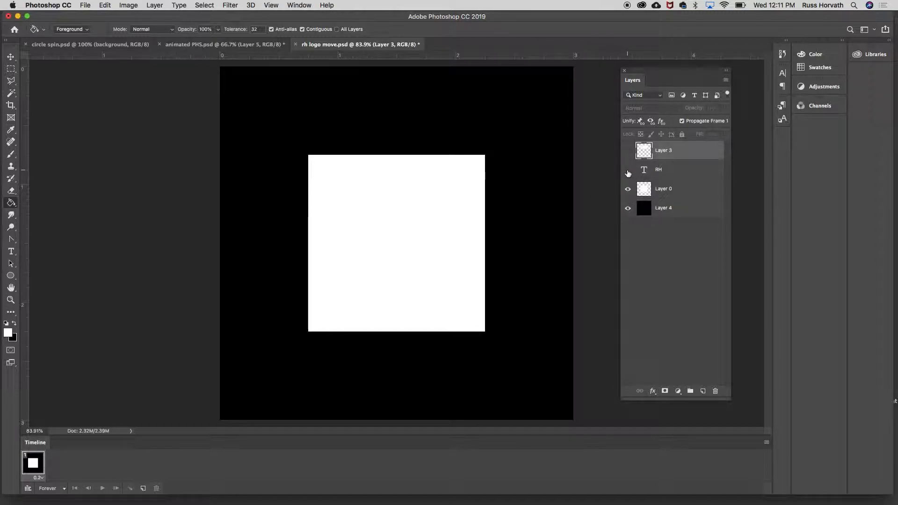
left_click(627, 169)
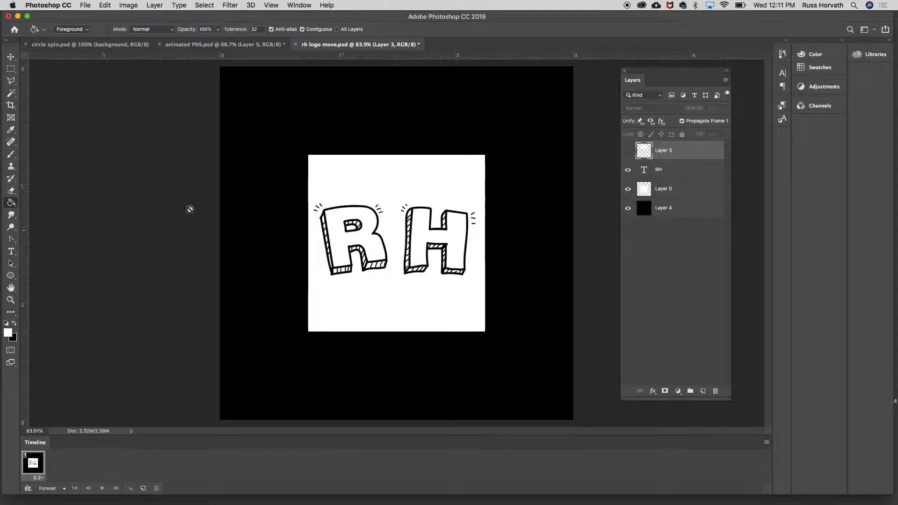
Step: Open the RH text for editing with the Type tool and select both letters to inspect their type settings
left_click(11, 251)
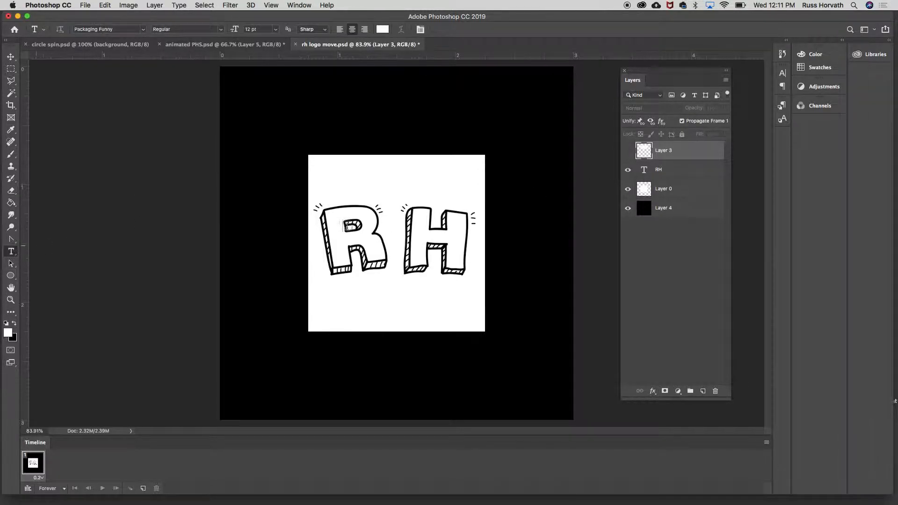
left_click(381, 232)
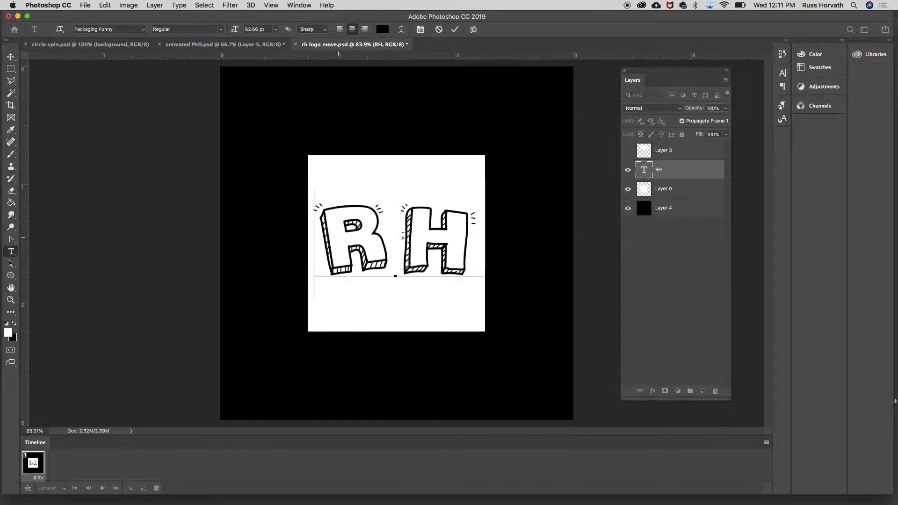
key("super+a")
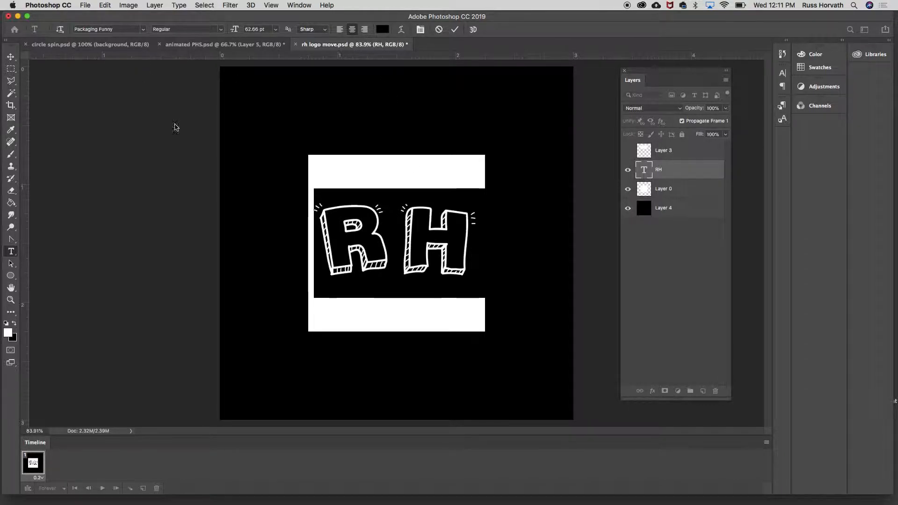
left_click(10, 56)
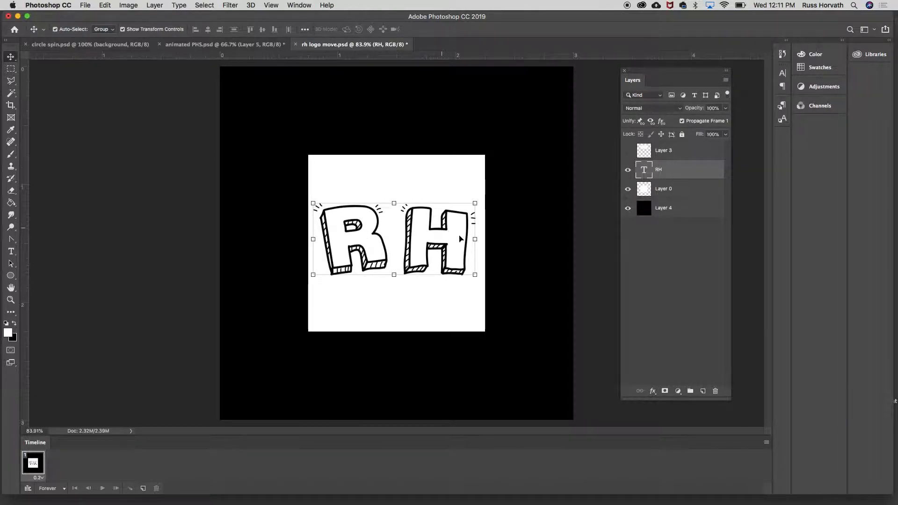
Step: Duplicate the RH text layer and name the copy "green r"
right_click(689, 177)
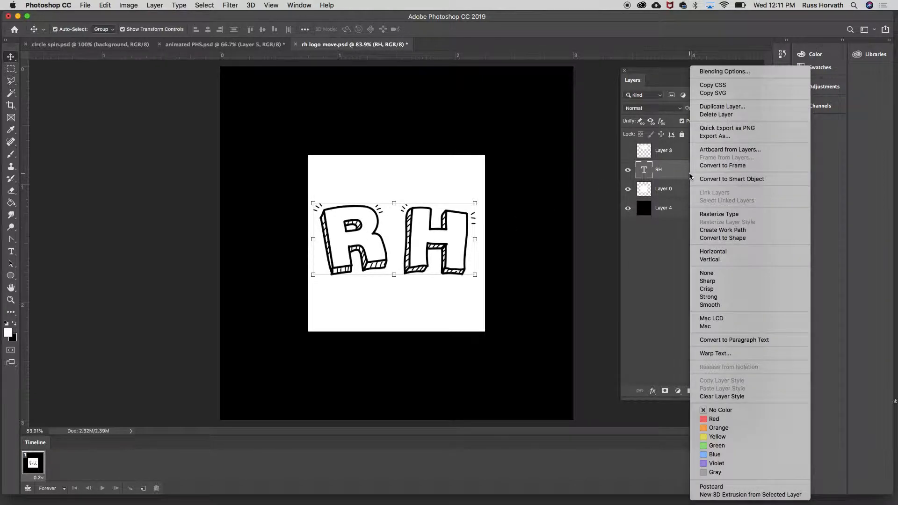
left_click(711, 107)
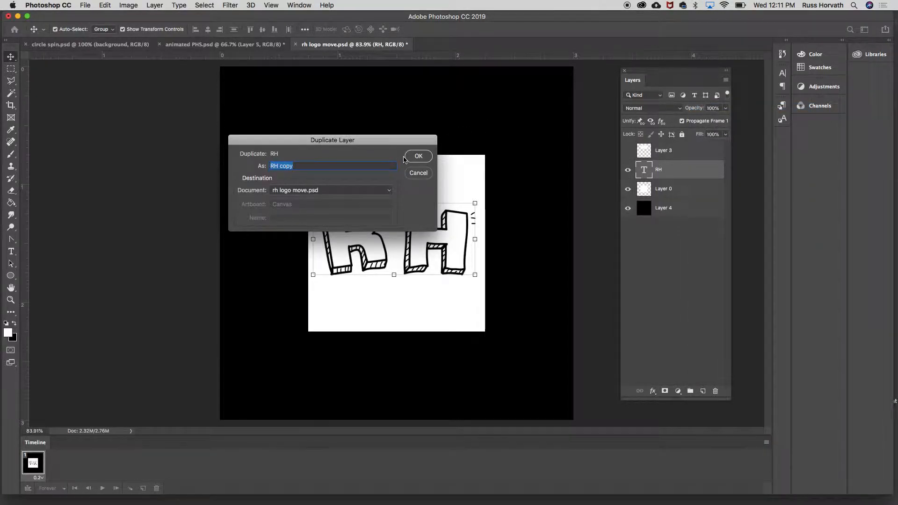
type("green r")
key("Return")
Step: Duplicate the green r text layer and name the copy "orange h"
right_click(684, 168)
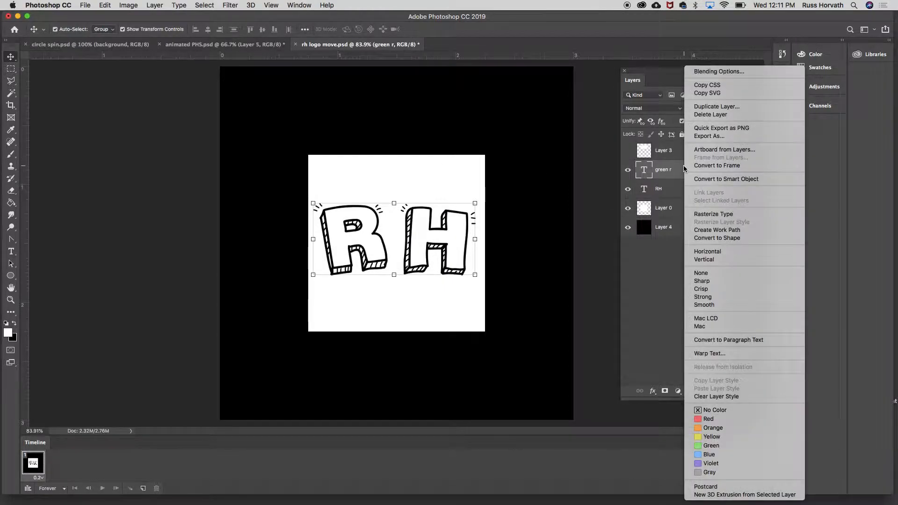
left_click(708, 106)
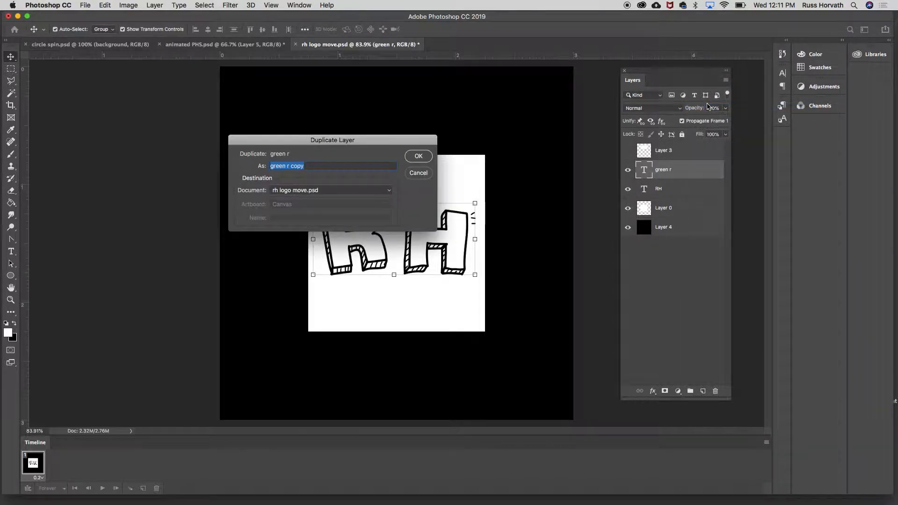
type("orange h")
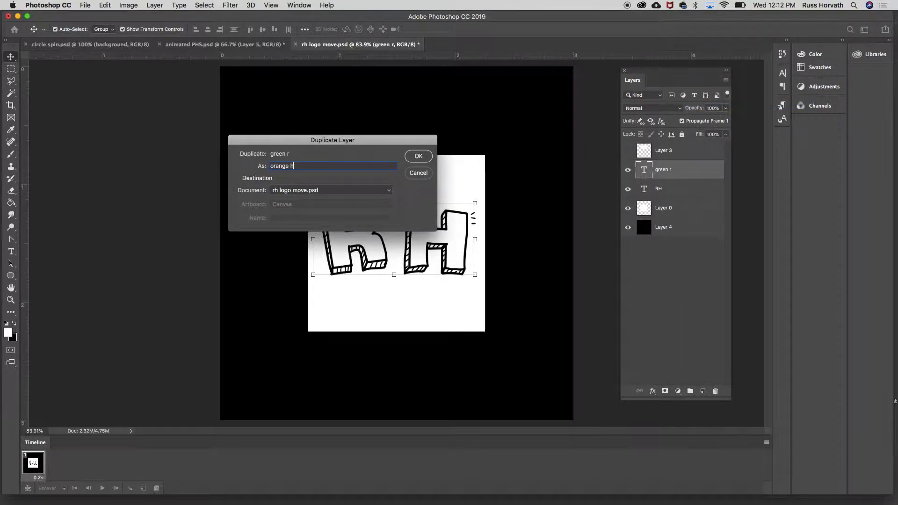
key("Return")
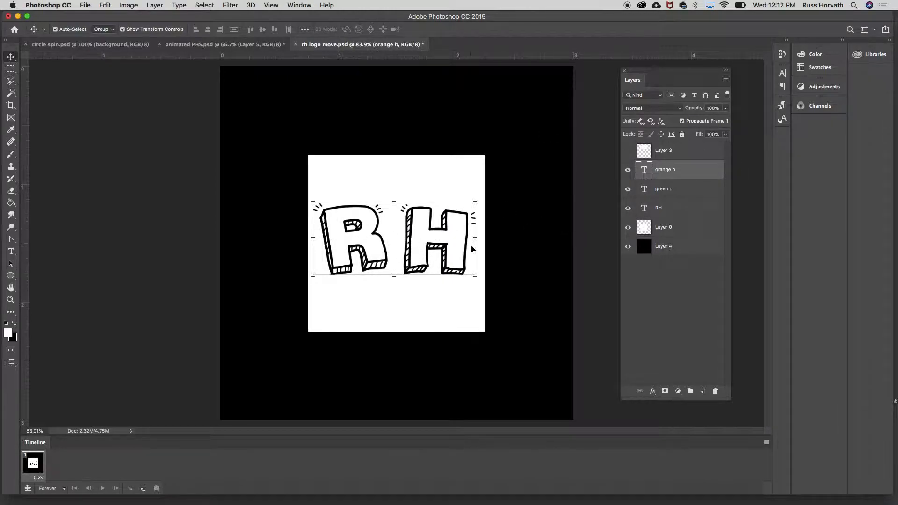
Step: Rasterize the green r and orange h text layers
right_click(694, 191)
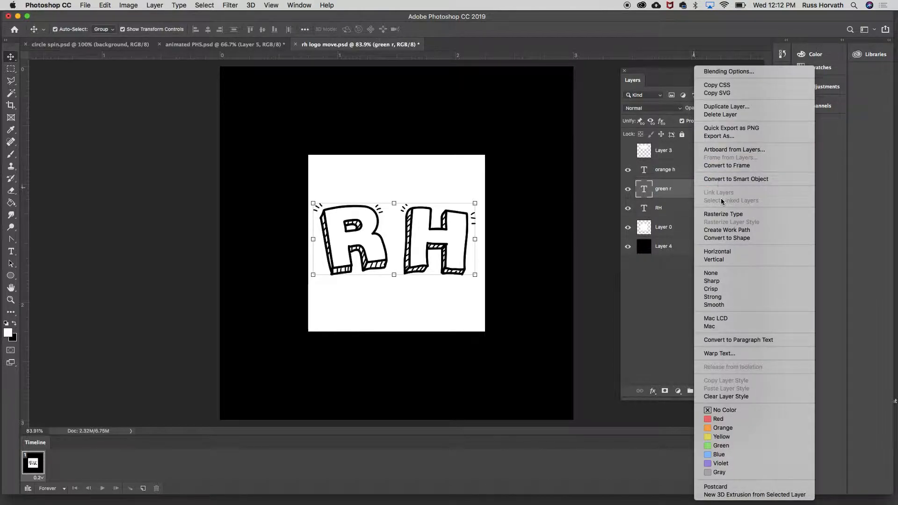
left_click(722, 215)
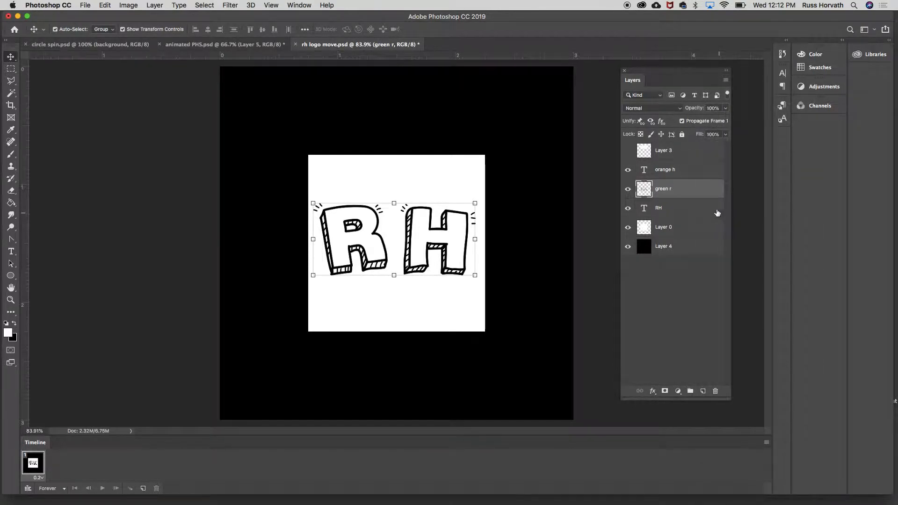
left_click(685, 170)
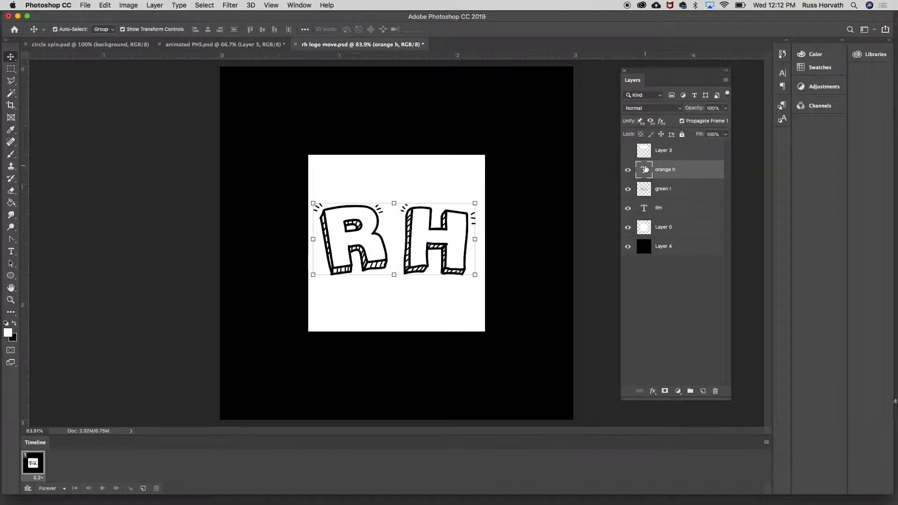
right_click(693, 173)
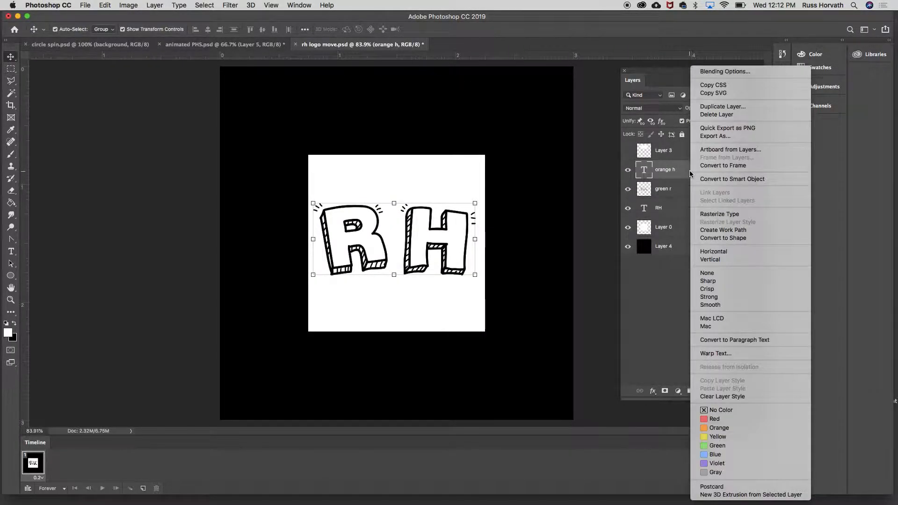
left_click(711, 216)
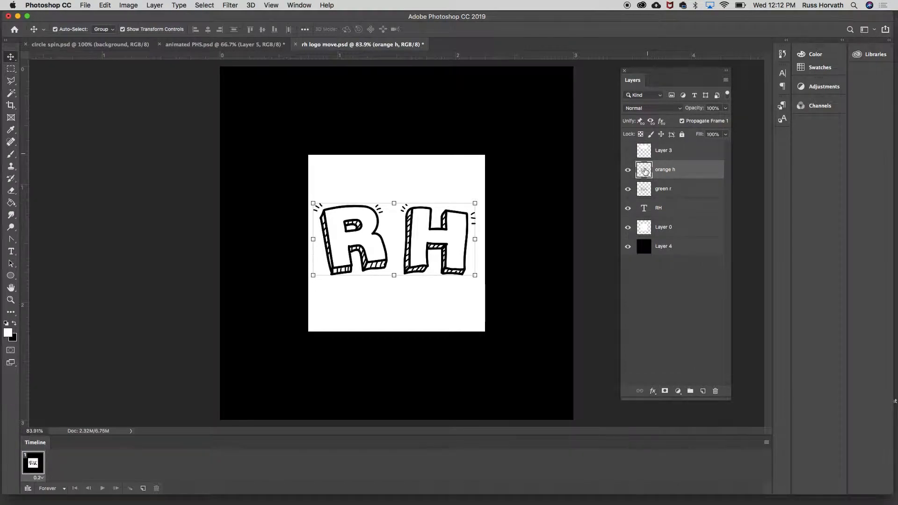
Step: Set the foreground color to bright green (1fe732) and fill the letter R on the green r layer with the Paint Bucket
left_click(7, 333)
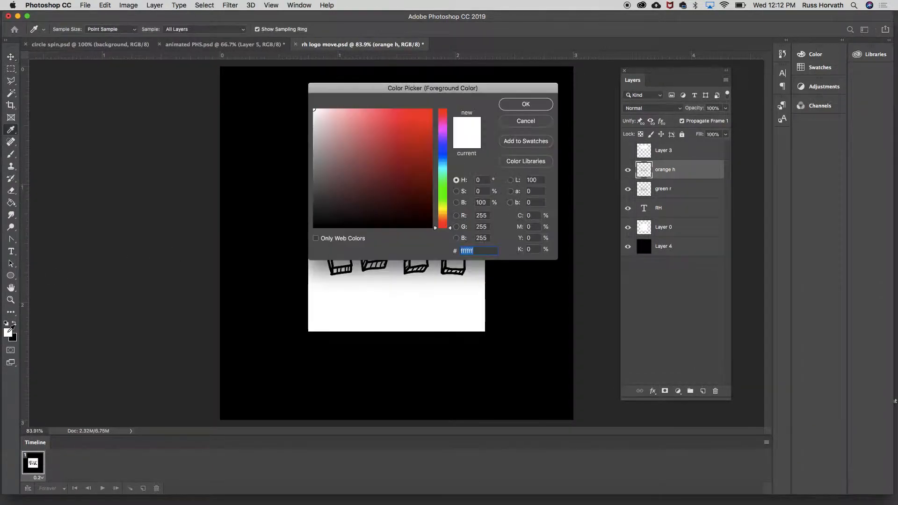
left_click(441, 186)
left_click_drag(416, 112, 416, 120)
left_click(520, 103)
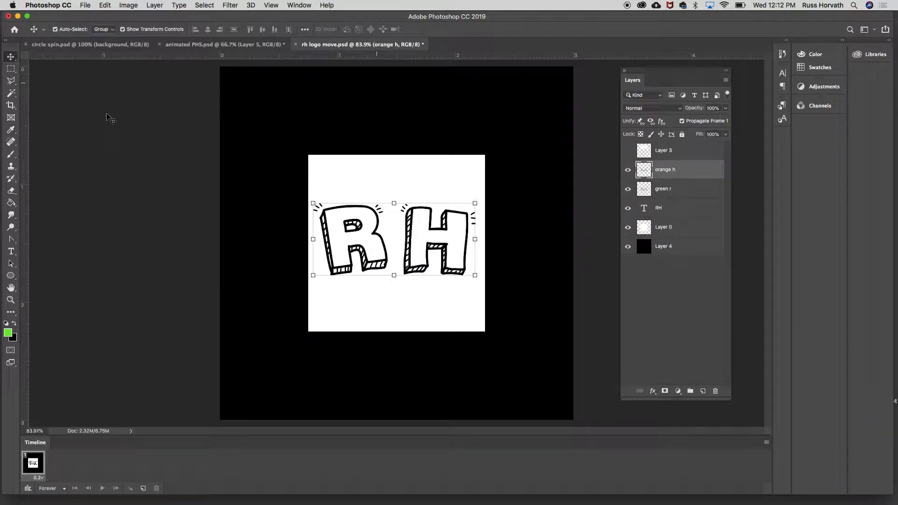
left_click(11, 202)
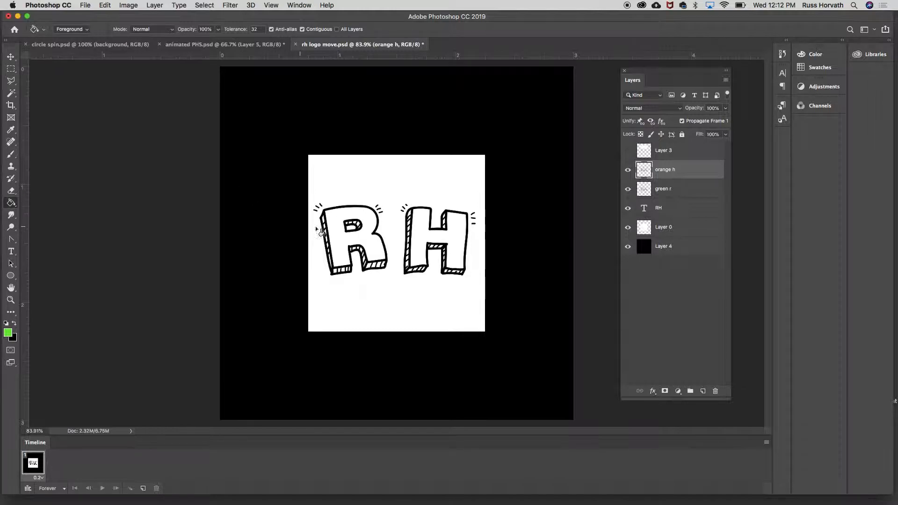
left_click(672, 189)
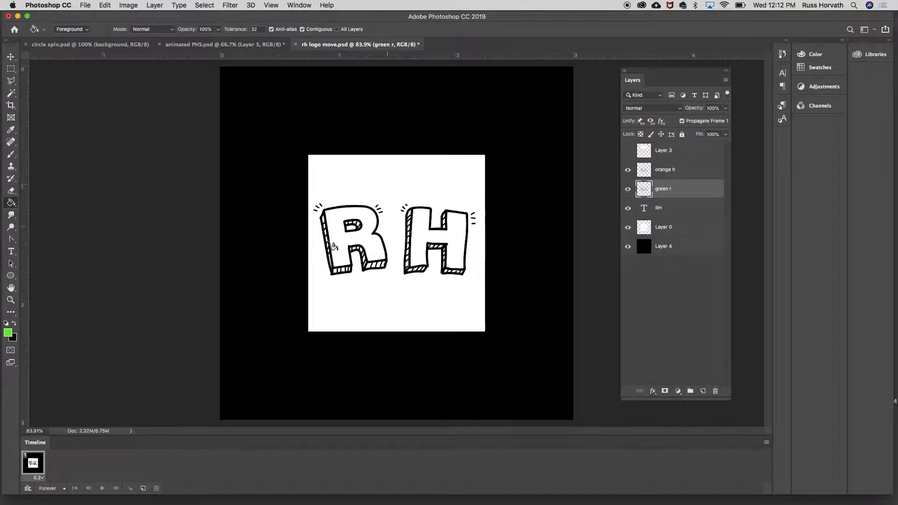
left_click(340, 242)
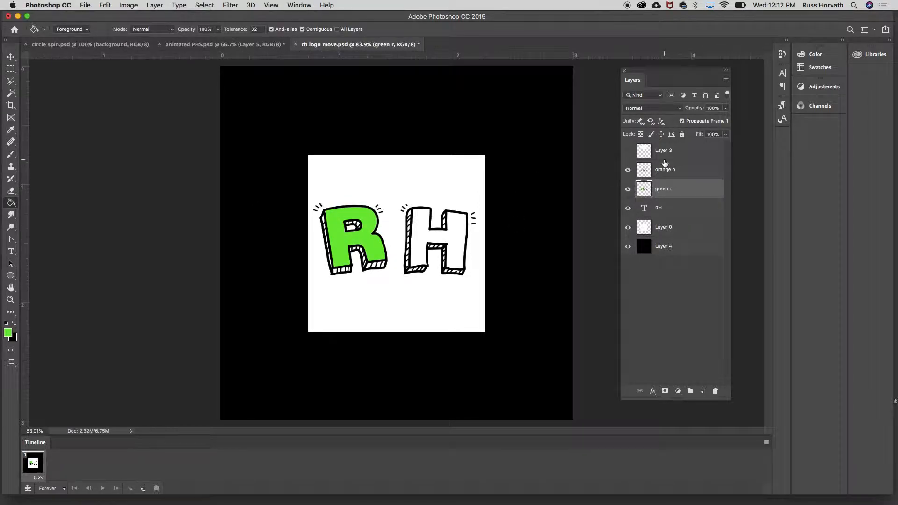
Step: Hide the green r layer and fill the letter R on the orange h layer with the same green
left_click(703, 171)
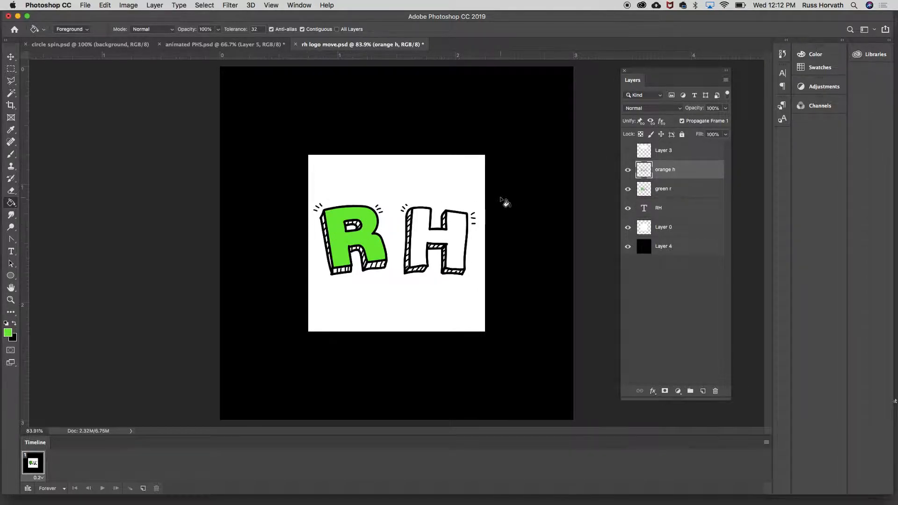
left_click(628, 189)
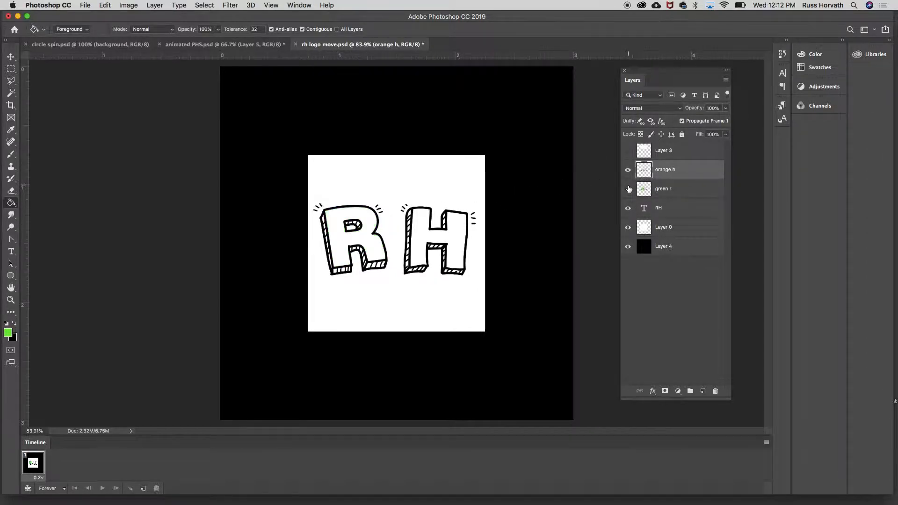
left_click(334, 247)
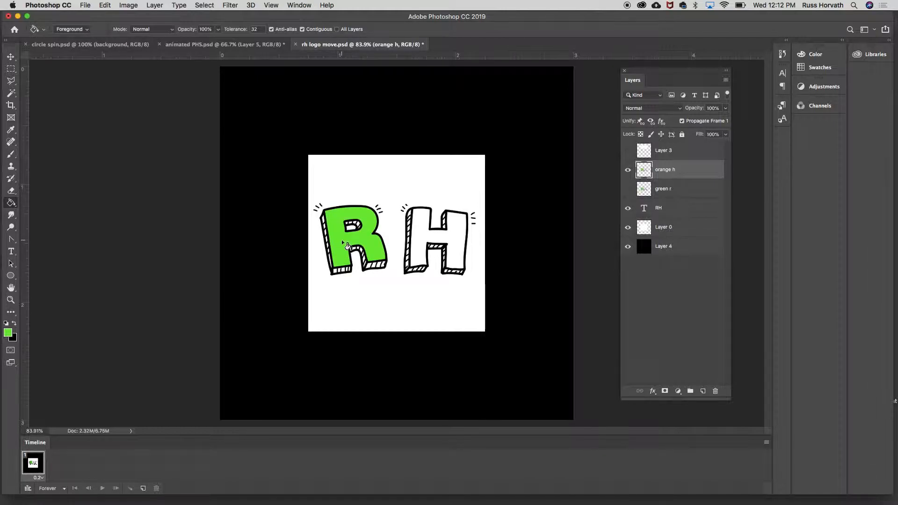
Step: Set the foreground color to orange (e7a31f) and fill the letter H on the orange h layer
left_click(8, 336)
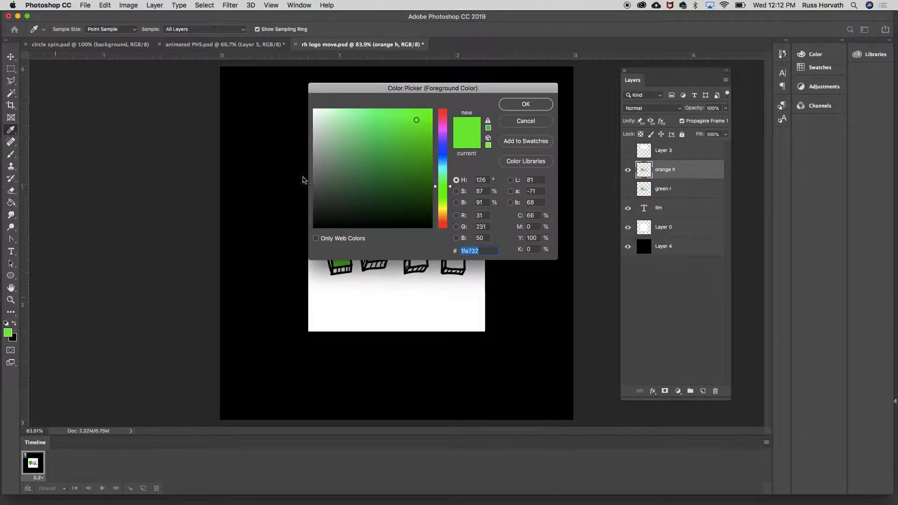
left_click(443, 215)
left_click_drag(443, 215, 443, 216)
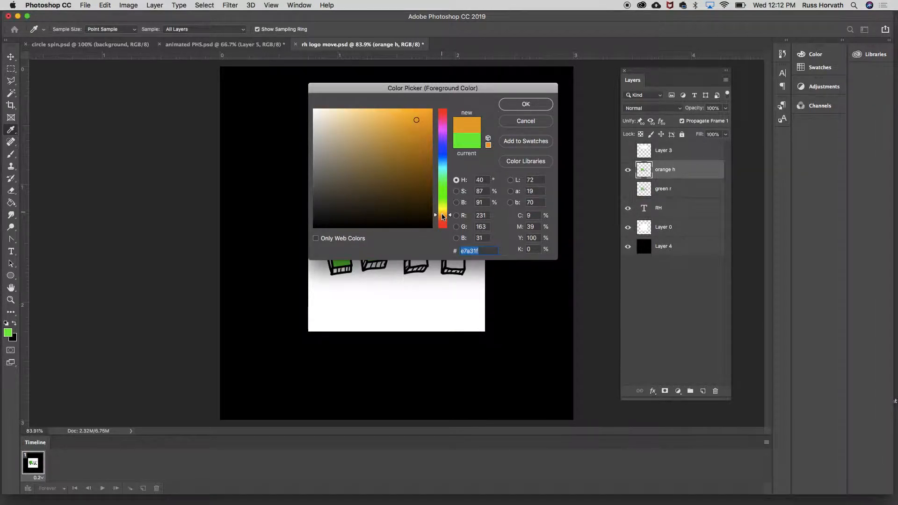
left_click(525, 104)
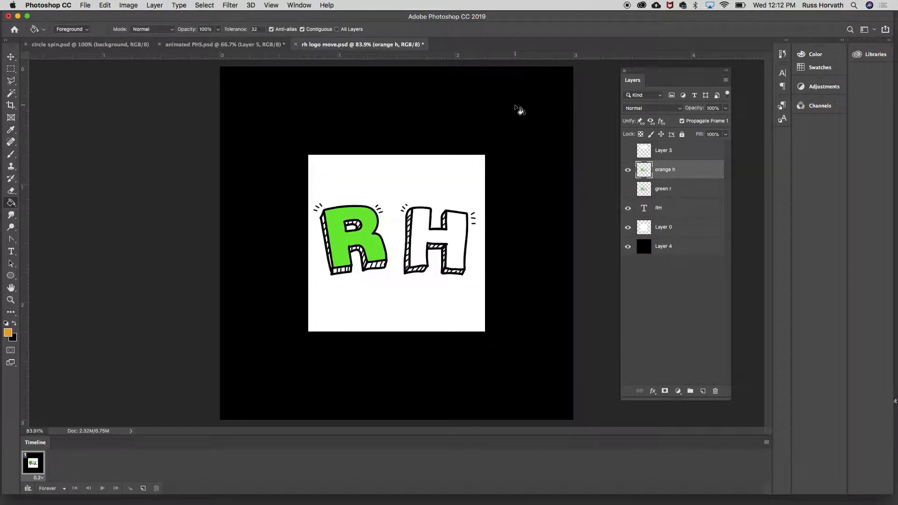
left_click(456, 232)
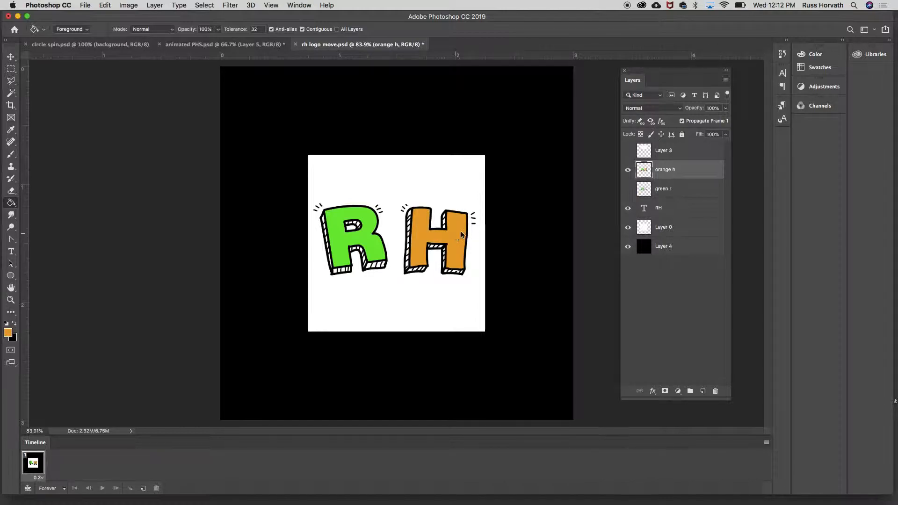
Step: Hide the orange h and green r layers, leaving the RH text over the white square and black background, and activate the Move tool
left_click(628, 169)
left_click(628, 189)
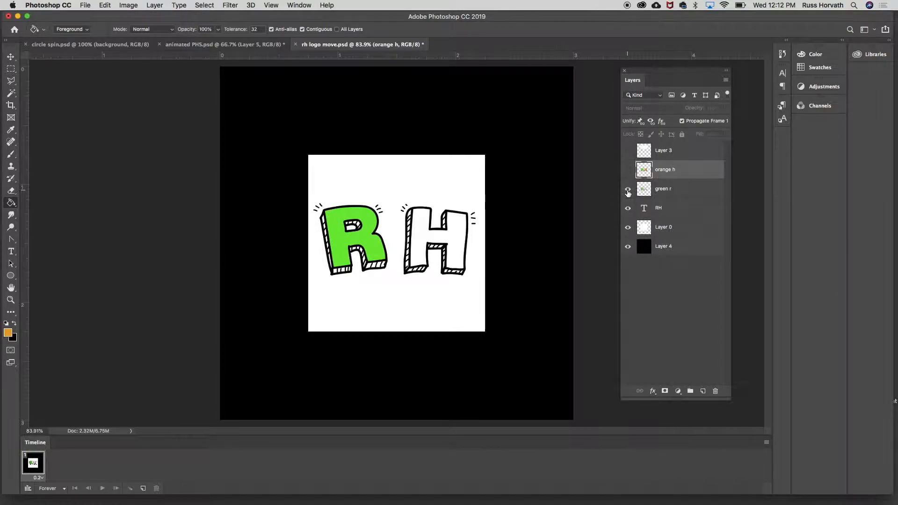
left_click(628, 191)
left_click(628, 209)
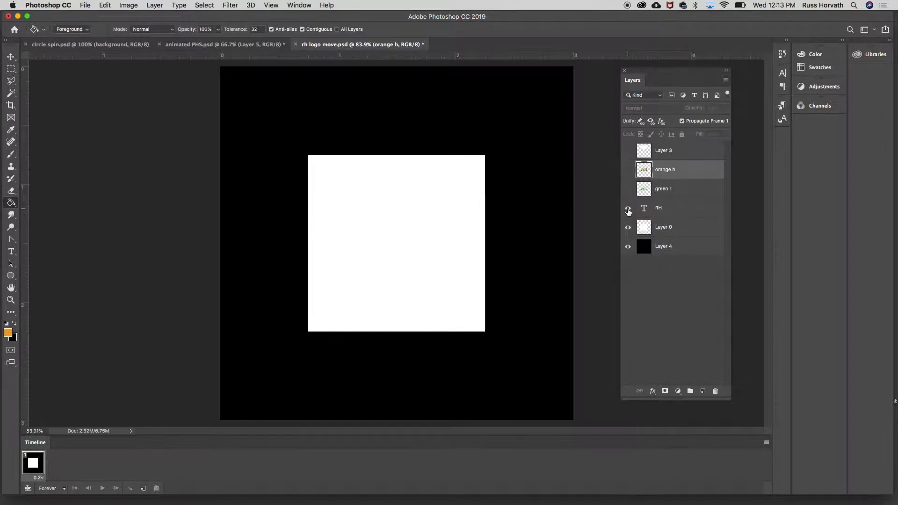
left_click(628, 228)
left_click(629, 228)
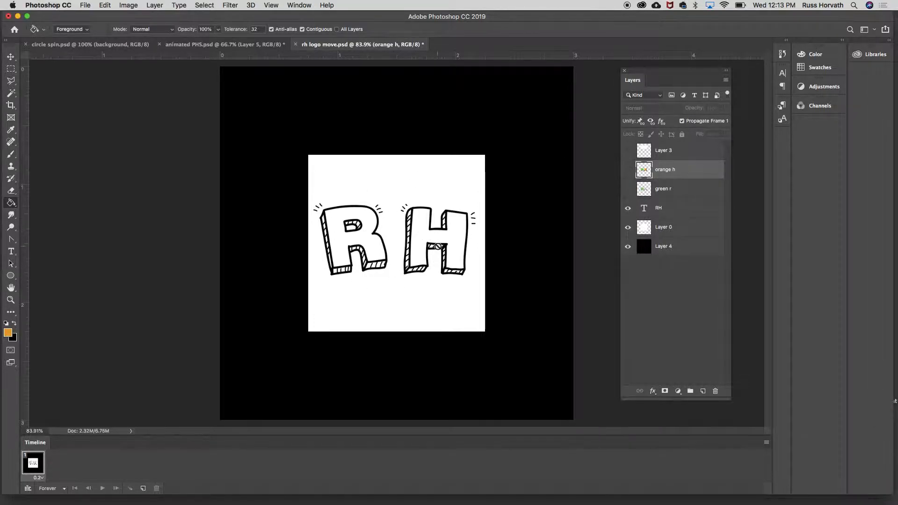
left_click(11, 58)
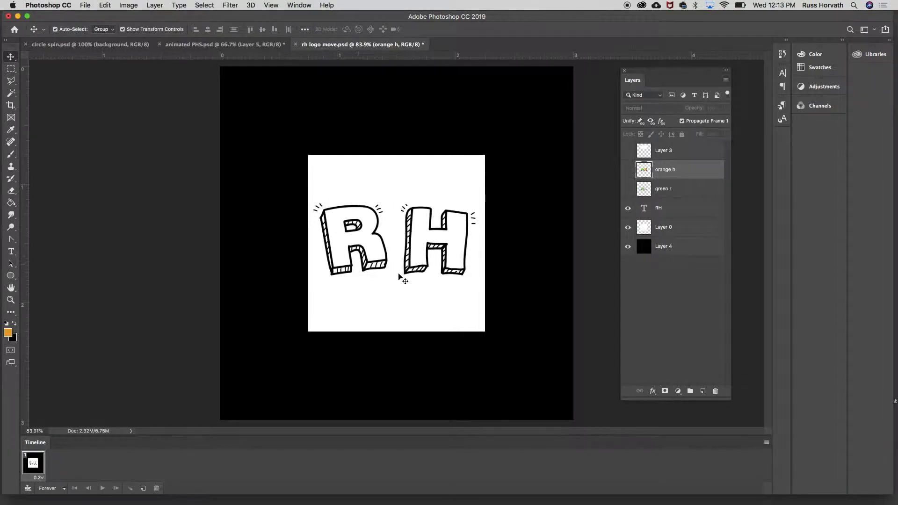
Step: Show Layer 3 and move its jagged white shape straight down over the RH letters within the white square
left_click(628, 150)
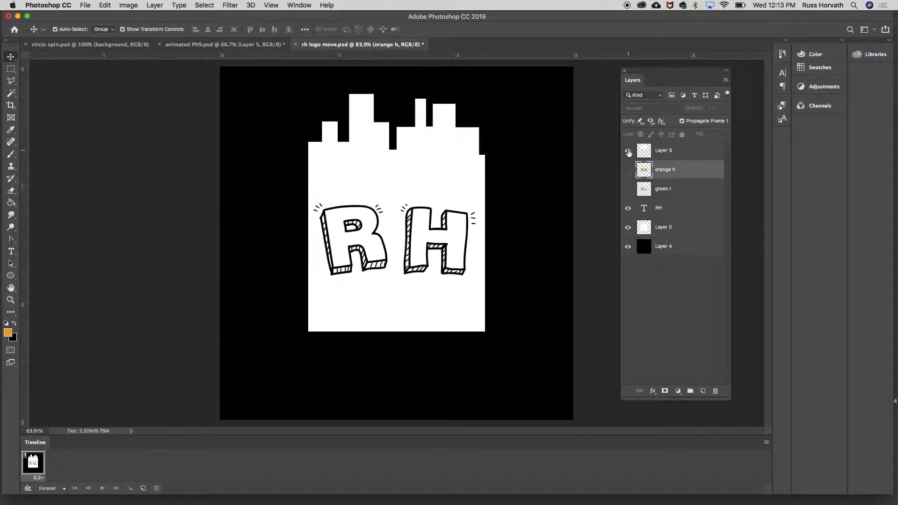
left_click(628, 227)
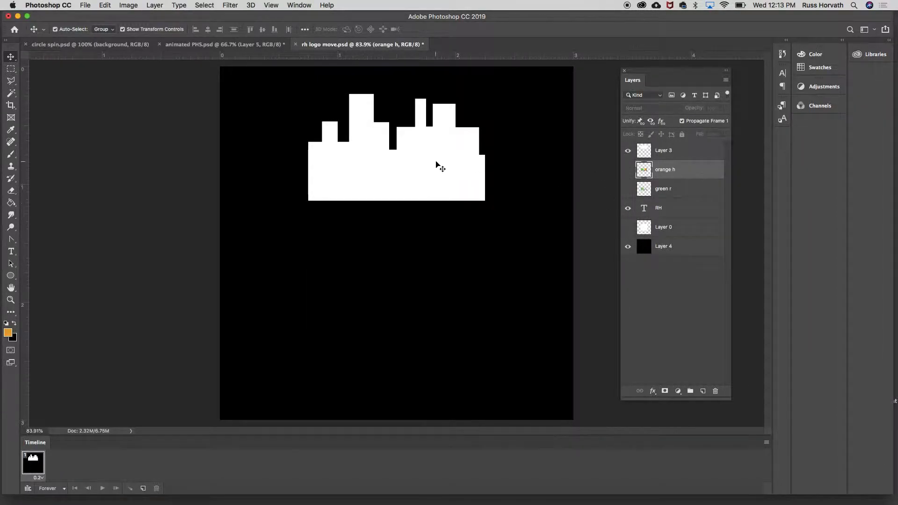
left_click(629, 228)
left_click(692, 151)
left_click_drag(444, 145, 444, 208)
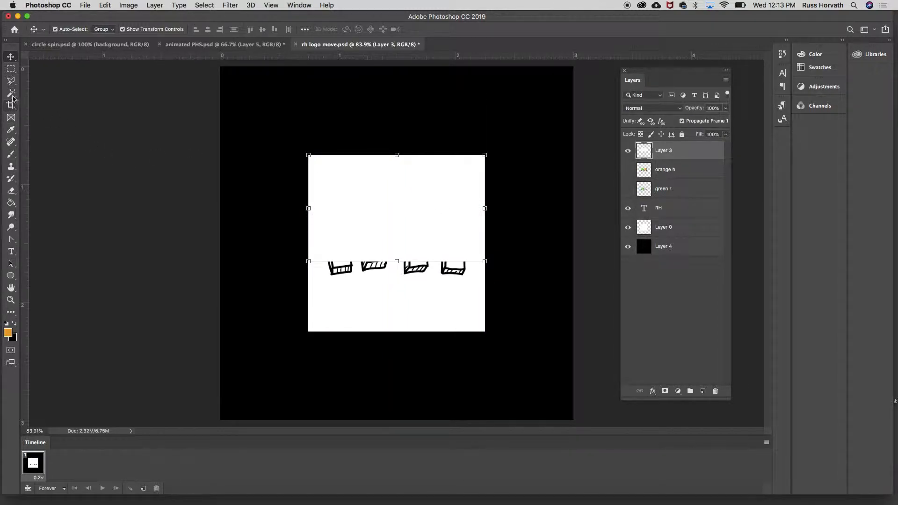
Step: Extend Layer 3 downward by filling a rectangular selection over the exposed letter bottoms with white using the Paint Bucket, and deselect
left_click(11, 70)
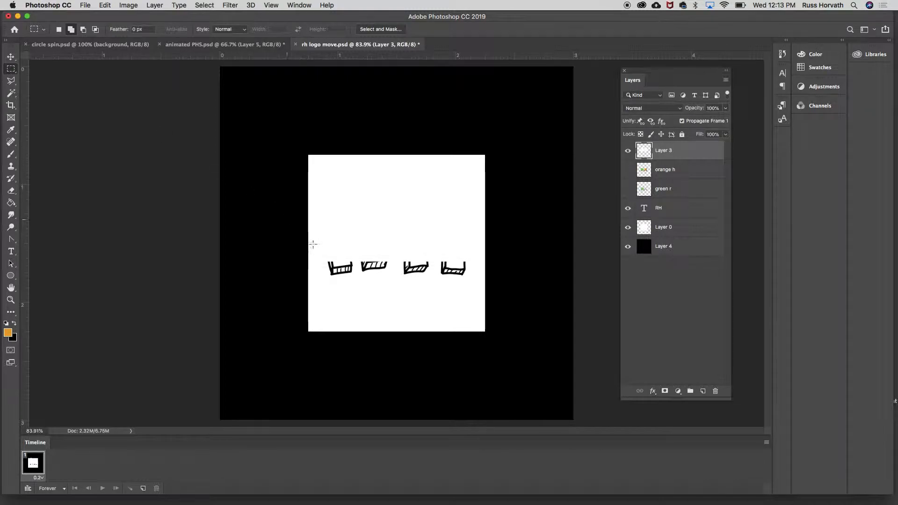
left_click_drag(308, 242, 487, 293)
left_click(6, 322)
left_click(14, 323)
left_click(11, 202)
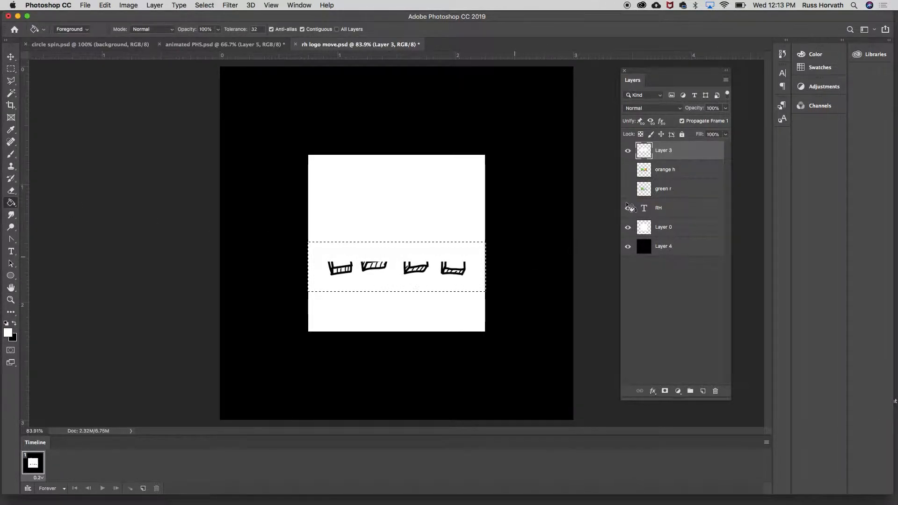
left_click(427, 288)
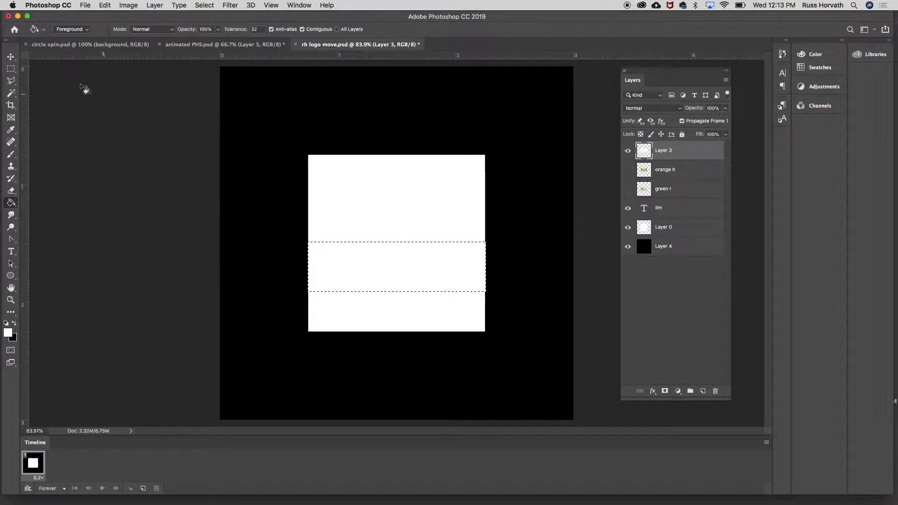
left_click(205, 6)
left_click(210, 23)
Step: Nudge Layer 3 slightly up in frame 1, and add a second frame with Layer 3 moved down below the RH letters
left_click(10, 56)
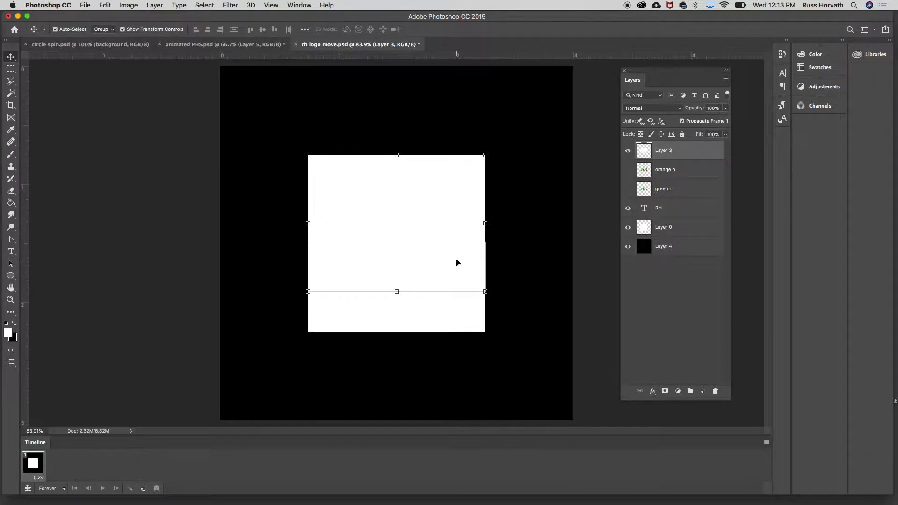
mouse_move(438, 267)
left_mouse_down()
mouse_move(439, 384)
mouse_move(441, 203)
mouse_move(439, 311)
mouse_move(436, 242)
mouse_move(437, 268)
mouse_move(436, 253)
left_mouse_up()
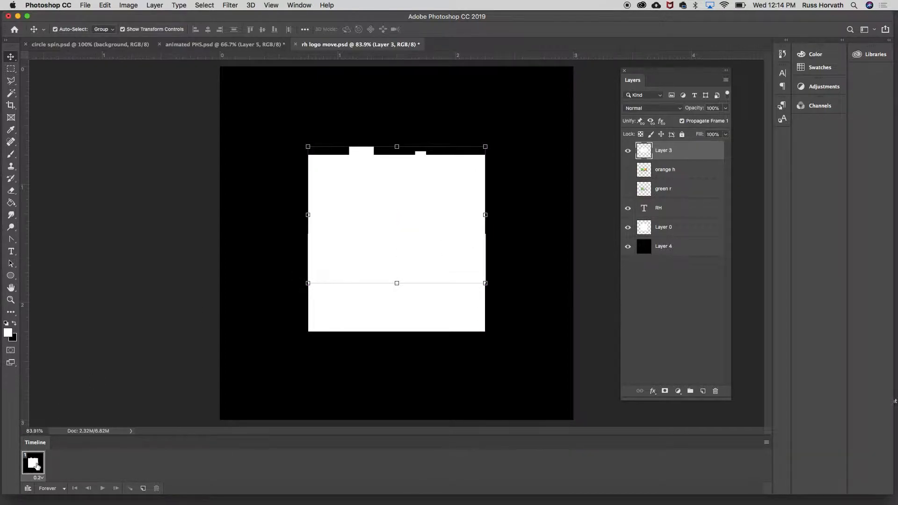
left_click(144, 488)
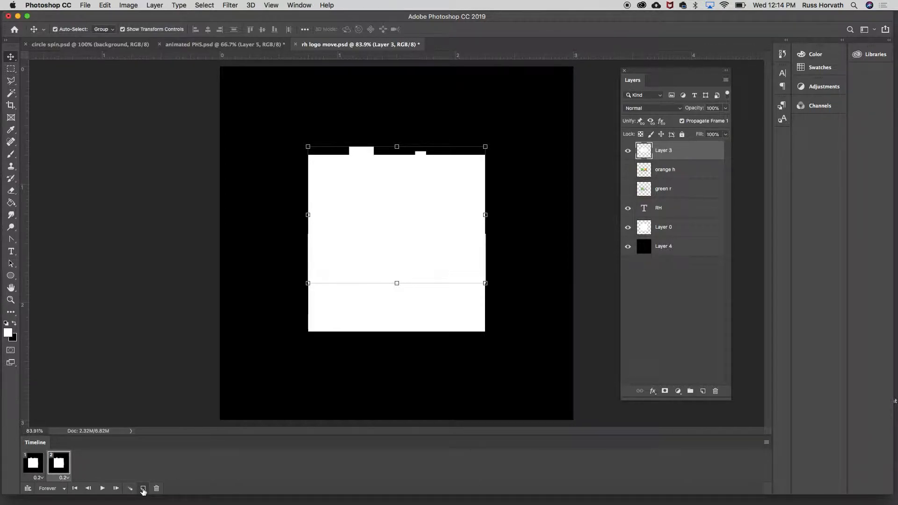
left_click_drag(376, 251, 374, 377)
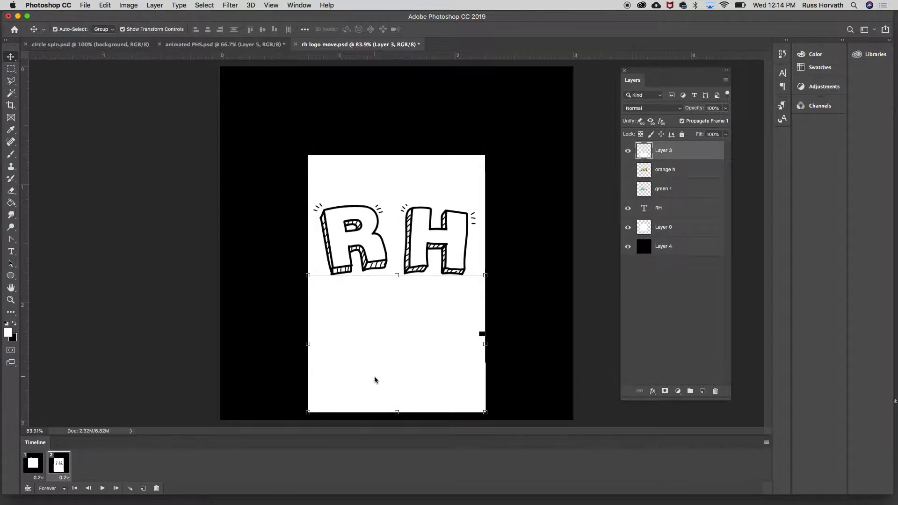
Step: Tween frame 1 with the next frame, adding 10 frames across all layers, and preview the animation
left_click(33, 463)
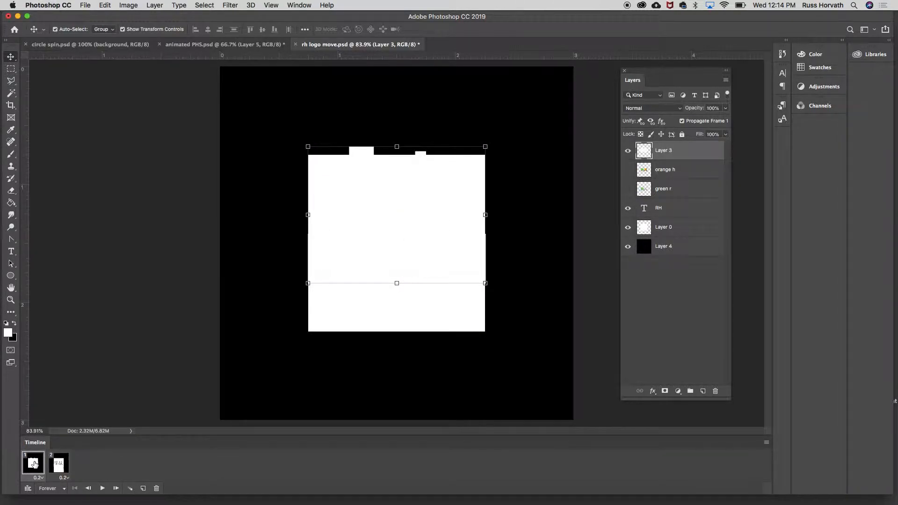
left_click(59, 466)
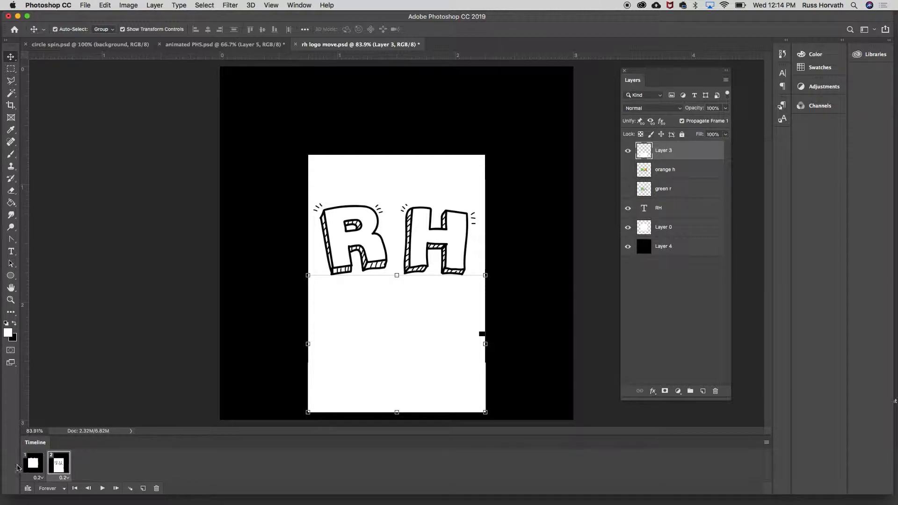
left_click(36, 470)
left_click(64, 466)
left_click(42, 466)
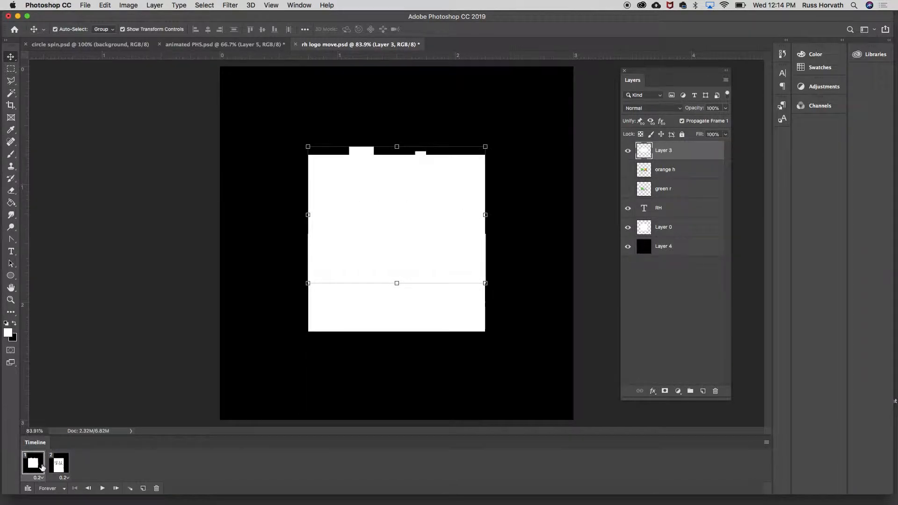
left_click(130, 489)
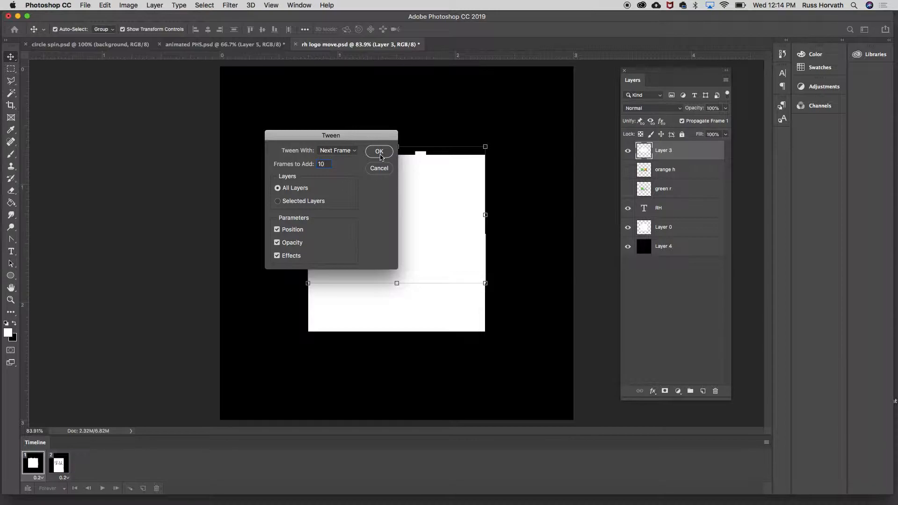
left_click(355, 152)
left_click(354, 150)
left_click(379, 152)
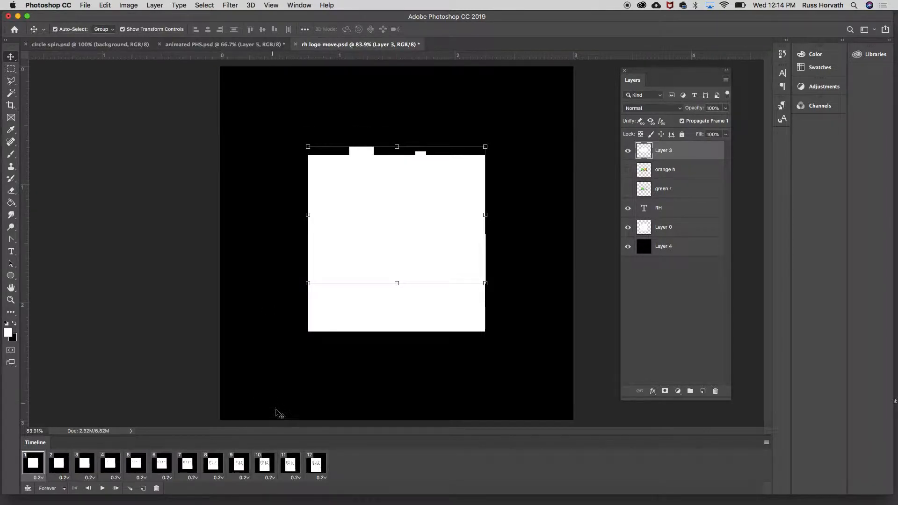
left_click(102, 488)
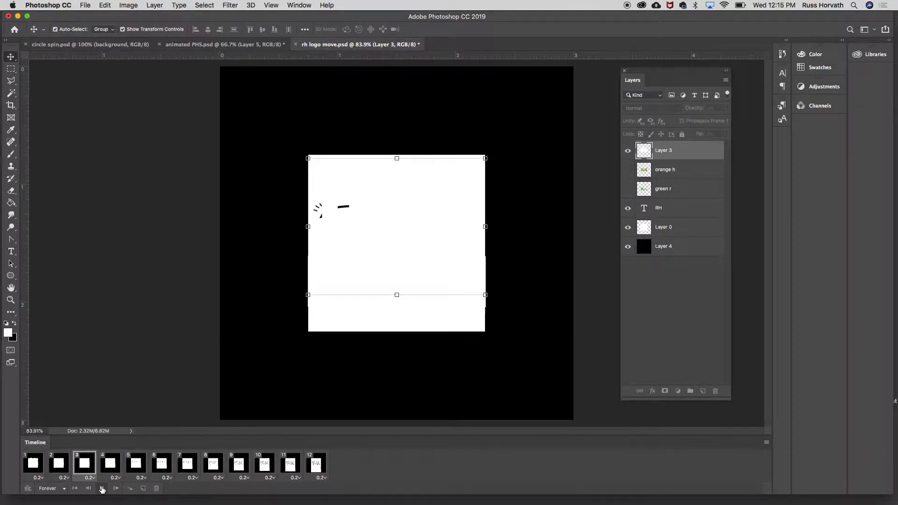
left_click(101, 488)
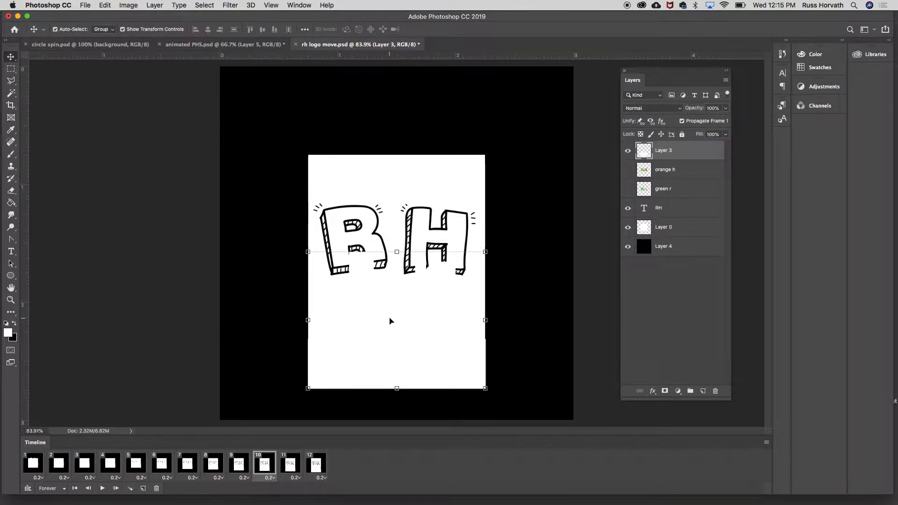
Step: Duplicate frame 12 as a new last frame and show the green r layer in it
left_click(316, 469)
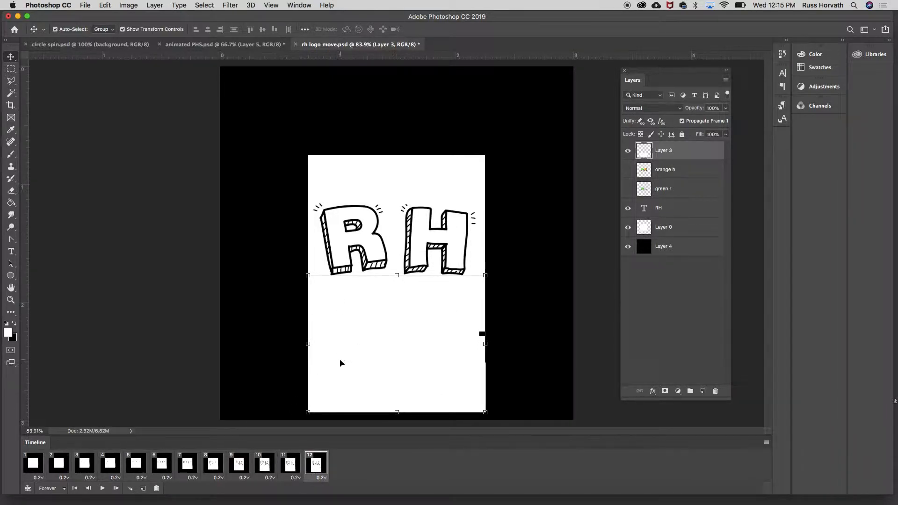
left_click(143, 488)
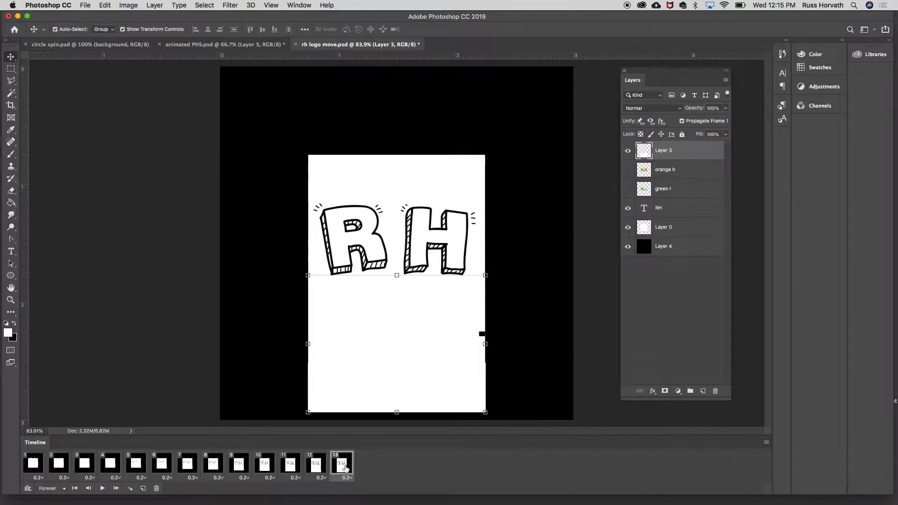
left_click(627, 188)
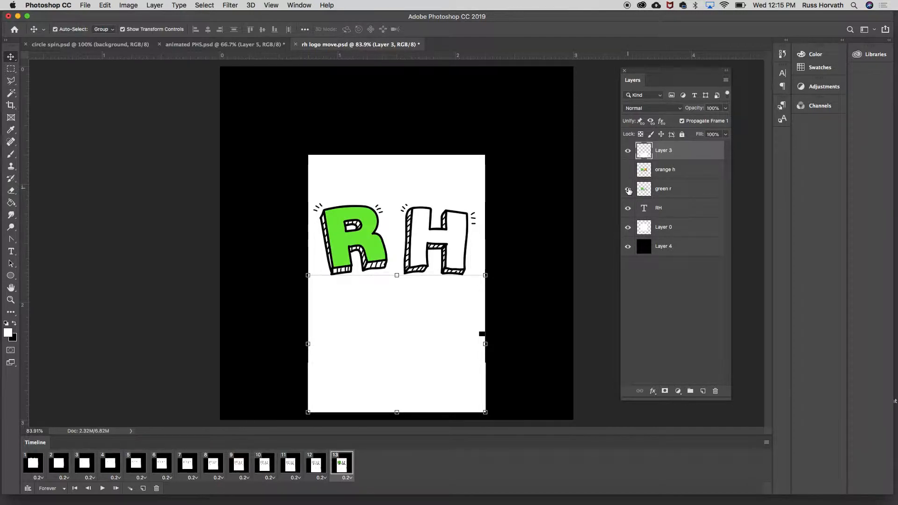
Step: Tween frame 12 with the next frame, adding 5 frames, and preview the R filling with green
left_click(316, 464)
left_click(341, 465)
left_click(317, 468)
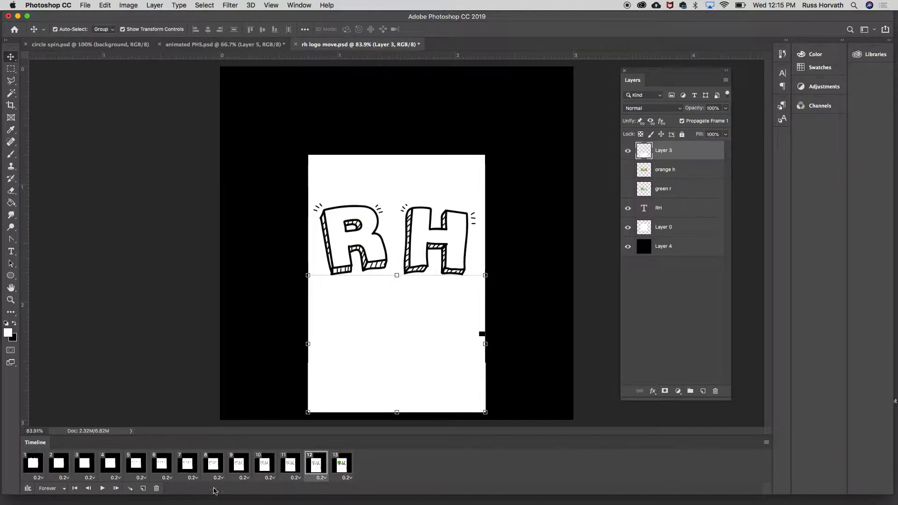
left_click(130, 489)
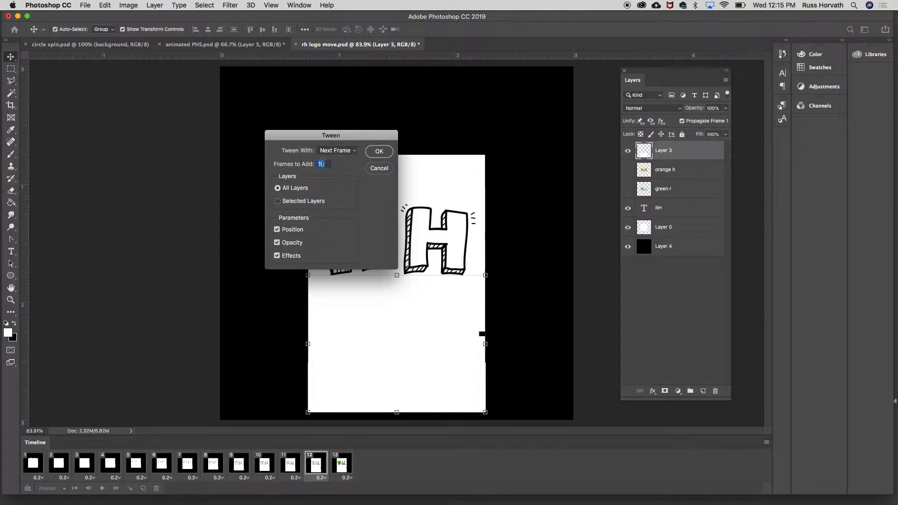
left_click(378, 153)
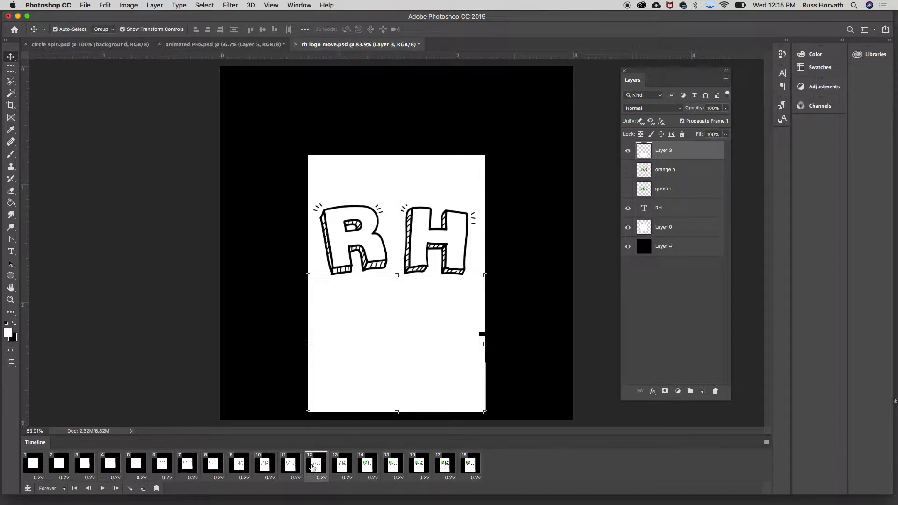
left_click(102, 488)
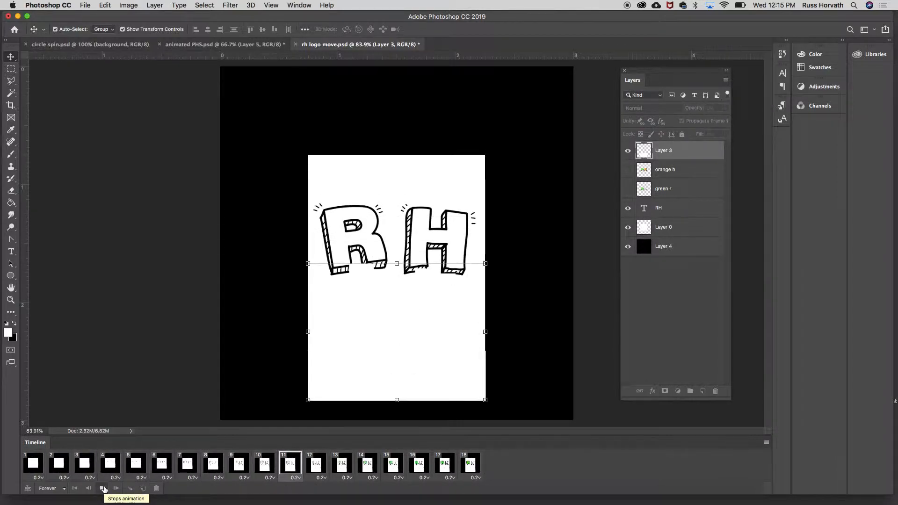
left_click(103, 489)
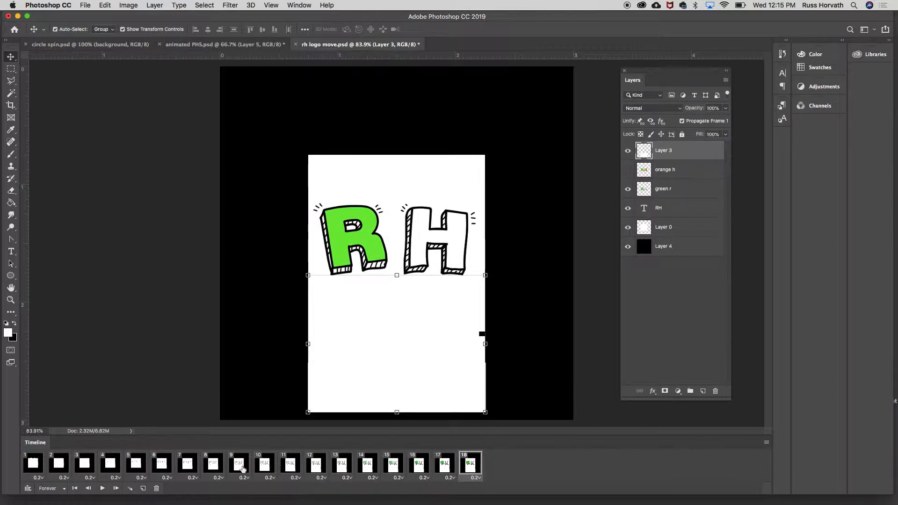
Step: Duplicate frame 18 as a new last frame, showing the orange h layer and hiding the green r layer in it
left_click(143, 489)
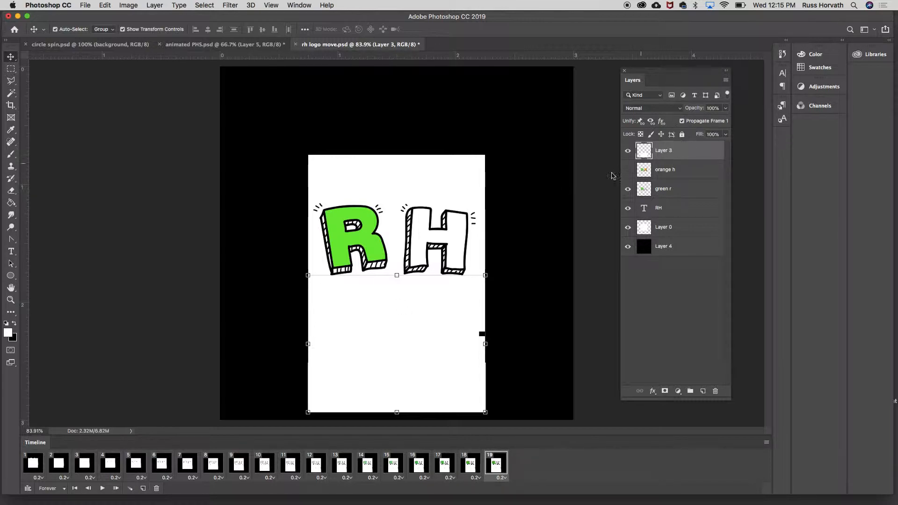
left_click(627, 171)
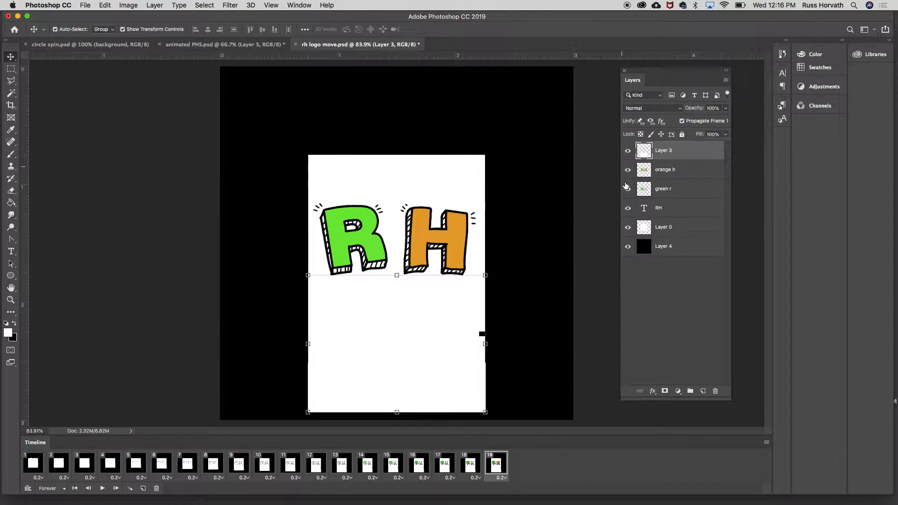
left_click(627, 190)
Step: Tween frame 18 with the next frame, adding 5 frames, and play the animation from the first frame
left_click(469, 463)
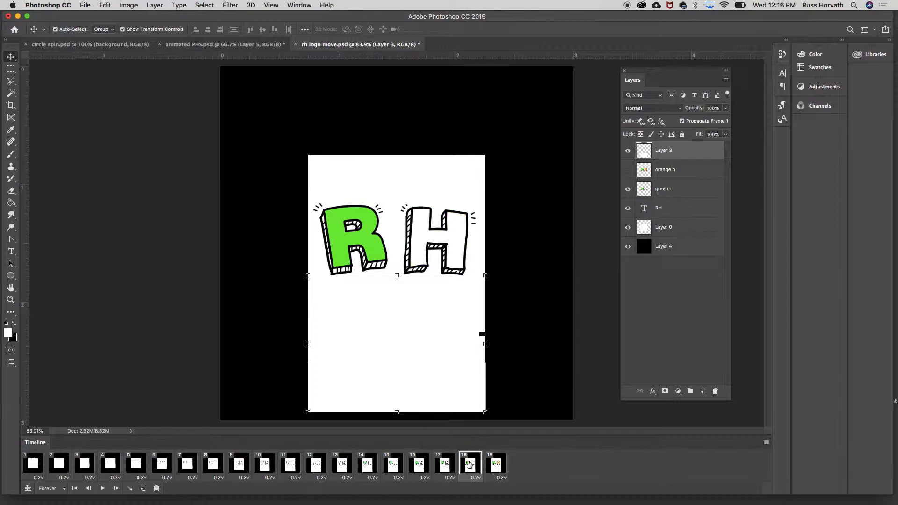
left_click(130, 489)
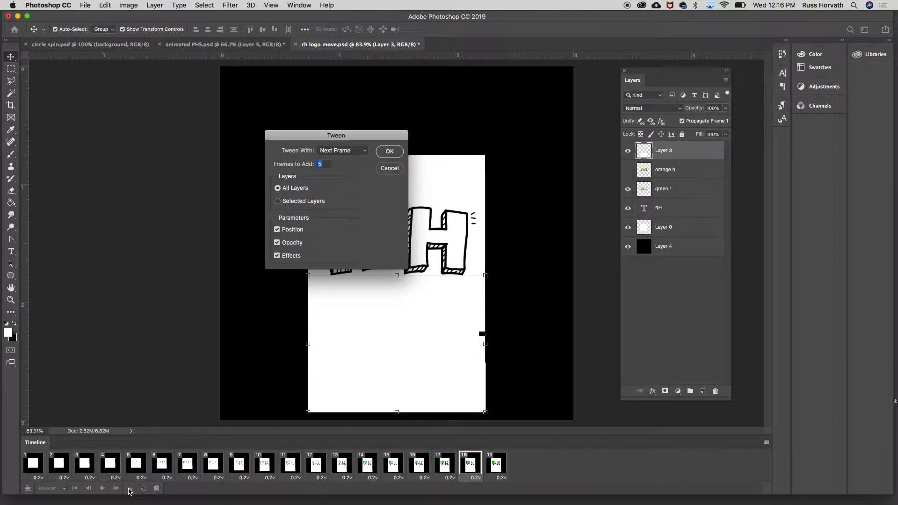
left_click(387, 152)
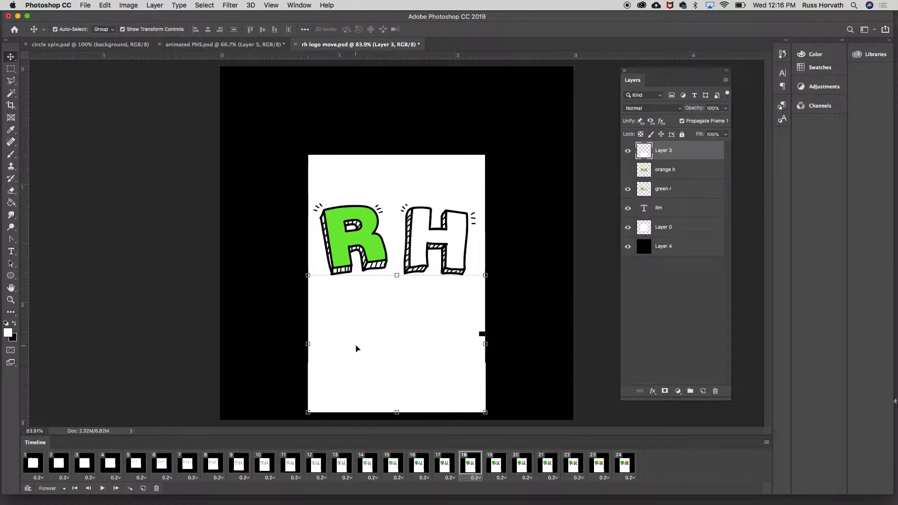
left_click(75, 488)
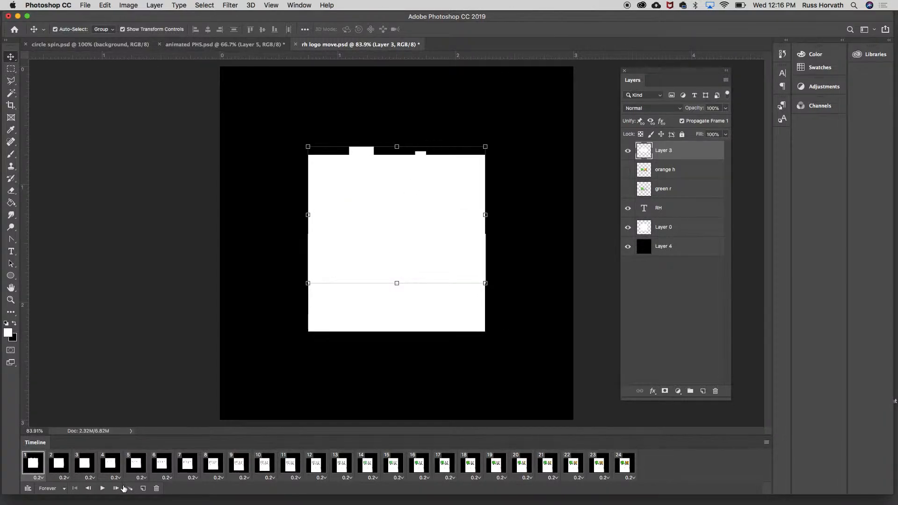
left_click(102, 488)
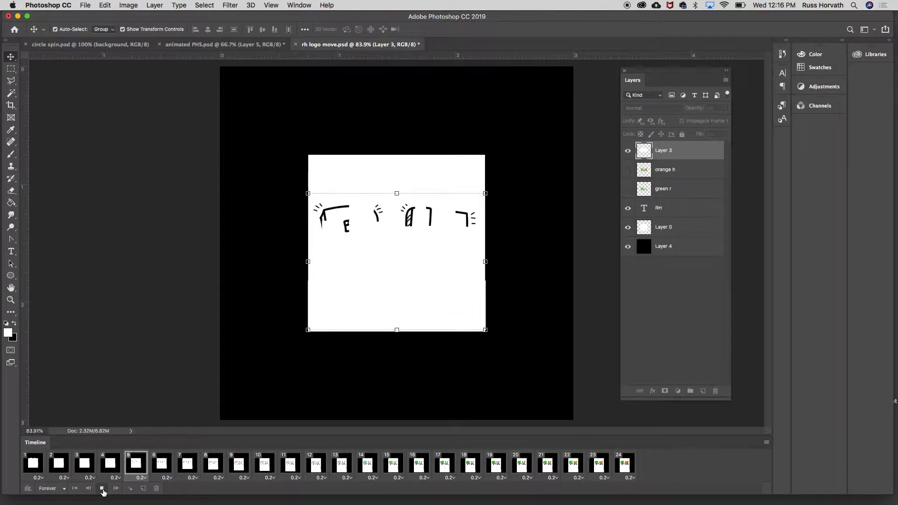
left_click(102, 488)
Step: Duplicate frame 24 as a new last frame and hide the orange h layer in it
left_click(624, 462)
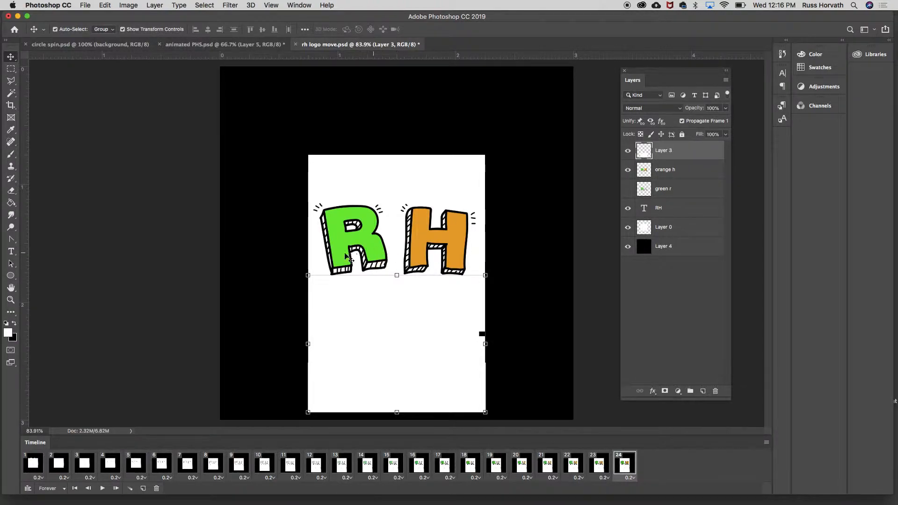
left_click(143, 488)
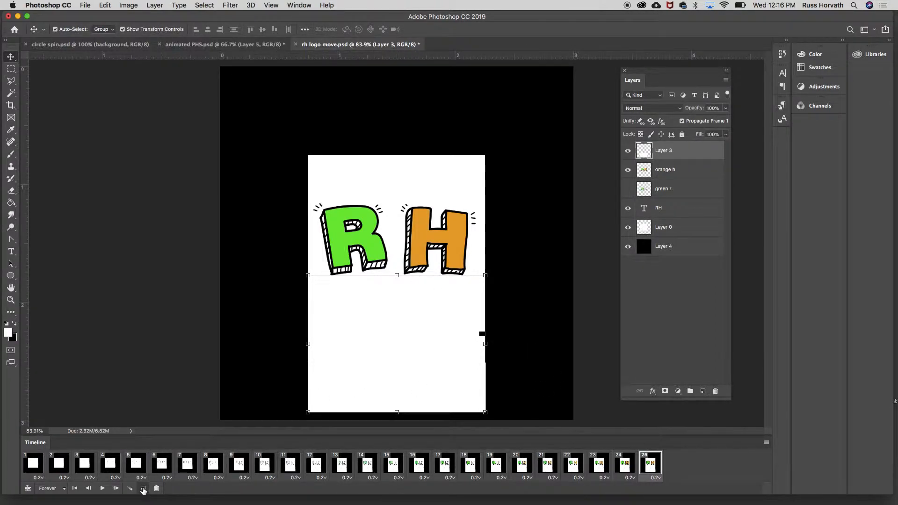
left_click(627, 171)
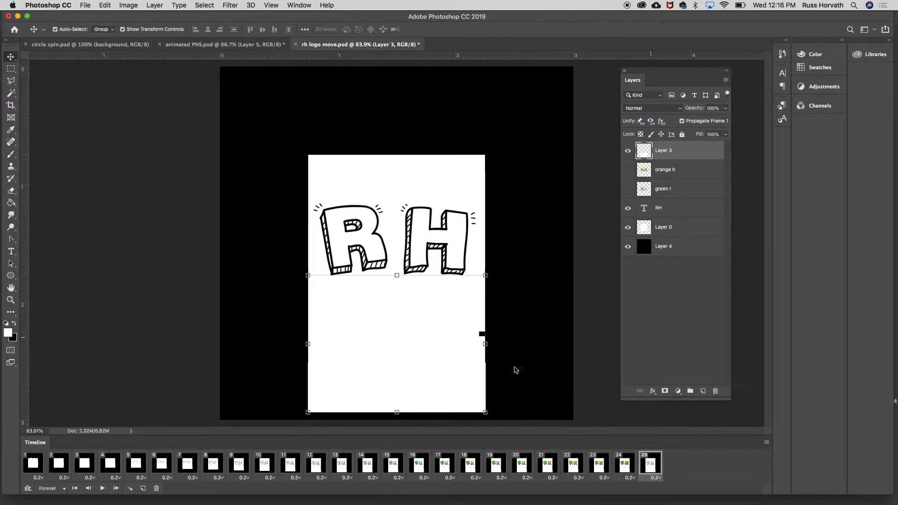
Step: Duplicate frame 25 as a new last frame showing the orange h layer, then duplicate that as frame 27 with the layer hidden
left_click(143, 489)
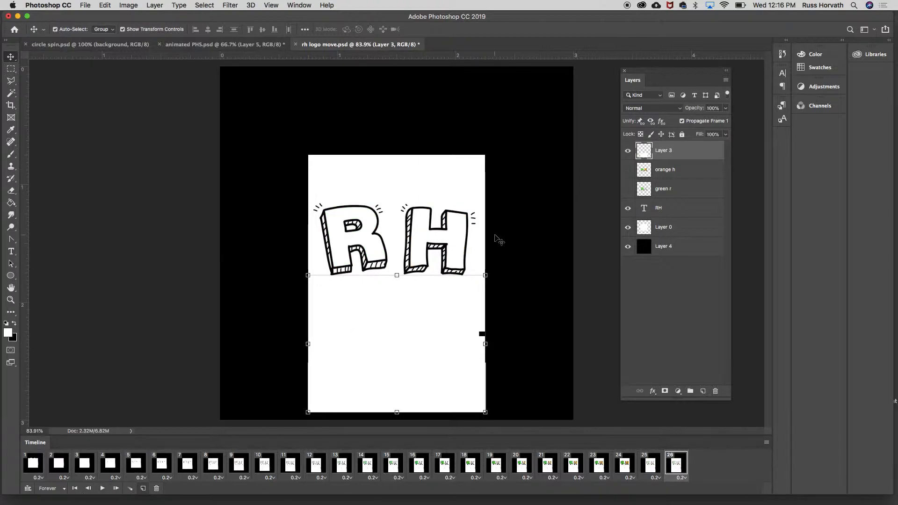
left_click(628, 171)
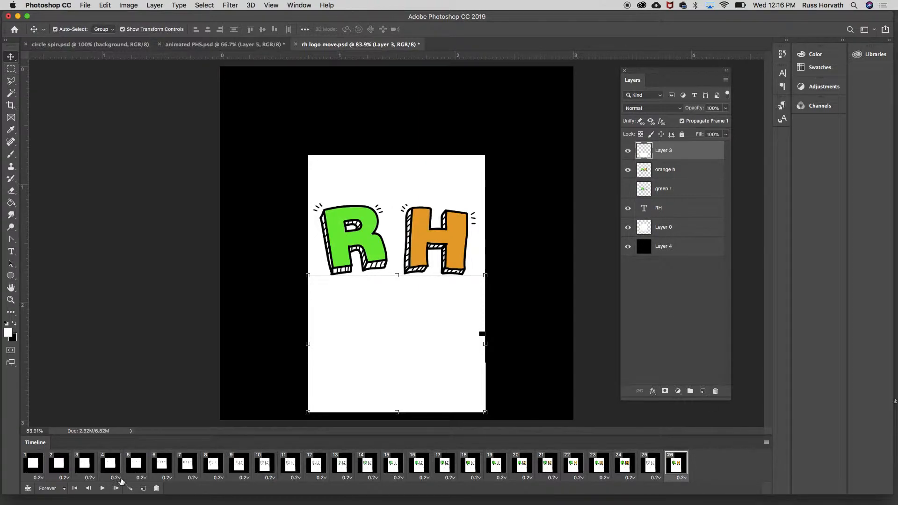
left_click(143, 488)
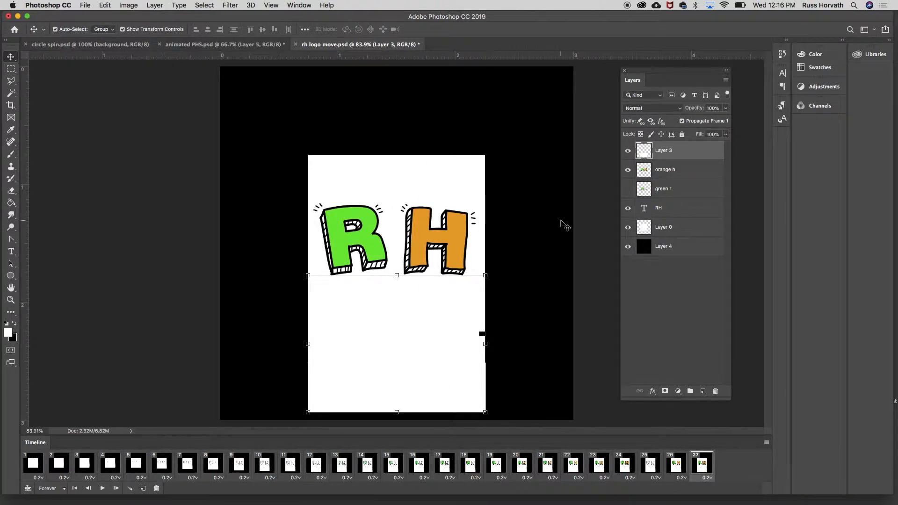
left_click(628, 170)
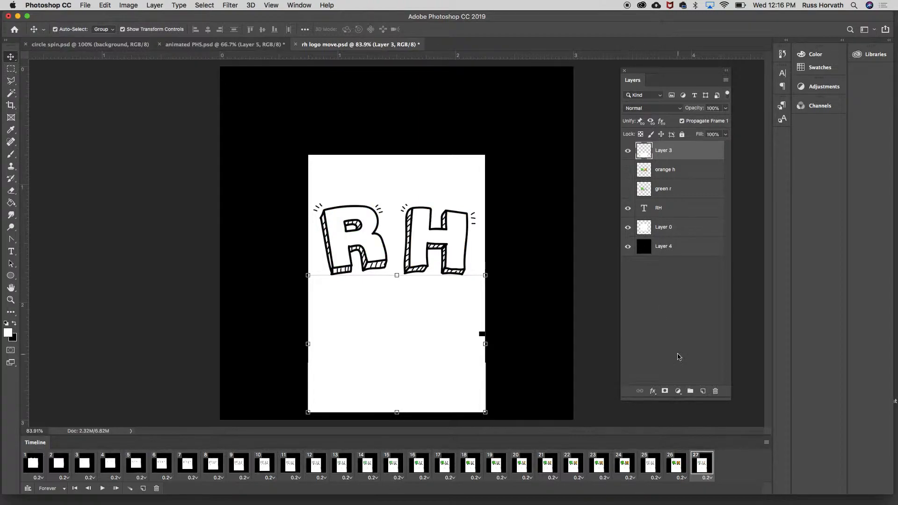
Step: Preview the animation to check the logo's alternation between outline and color in the last frames
left_click(595, 455)
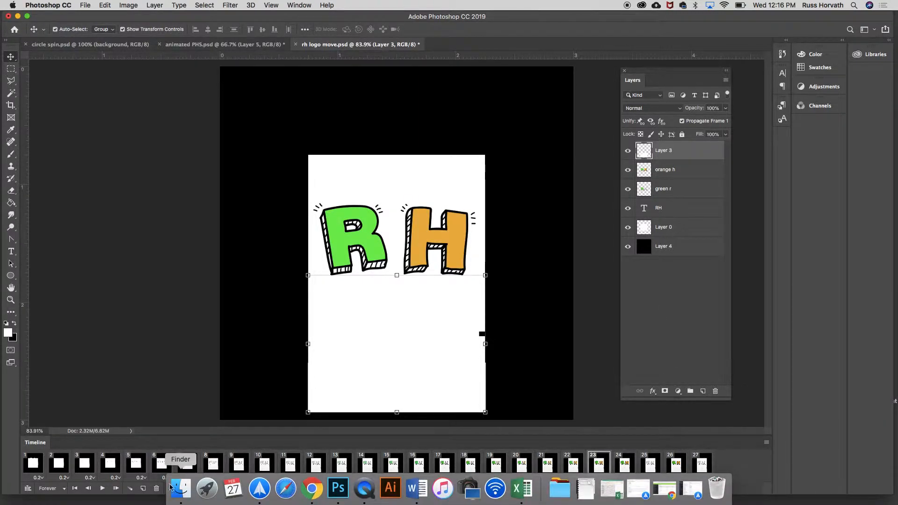
left_click(102, 488)
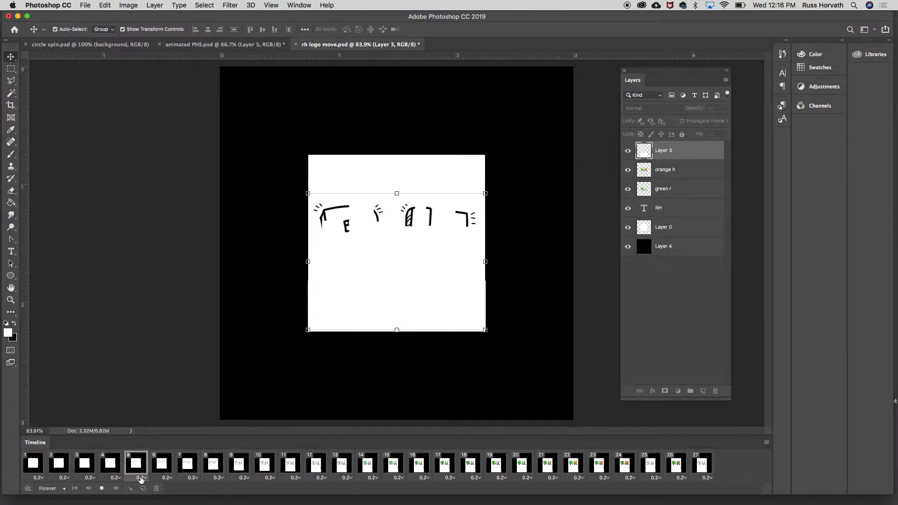
left_click(102, 488)
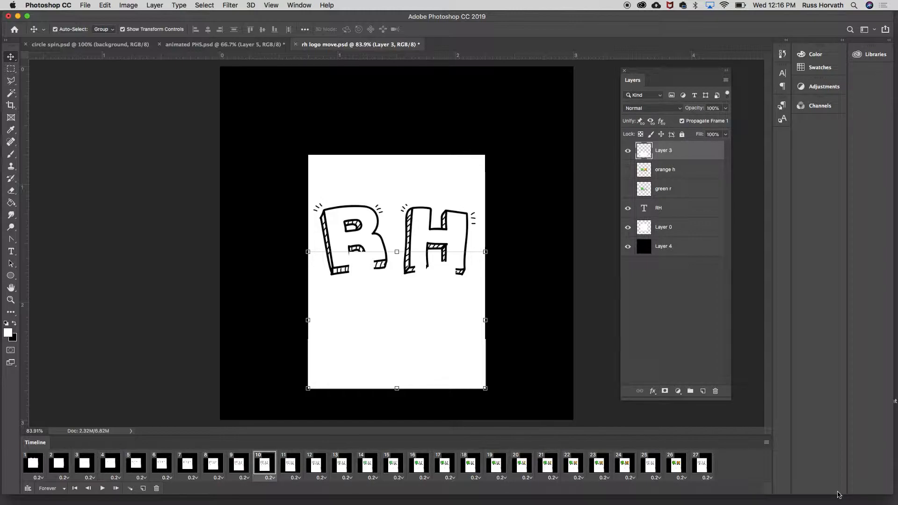
Step: Duplicate the orange h layer as "blue yellow"
left_click(679, 172)
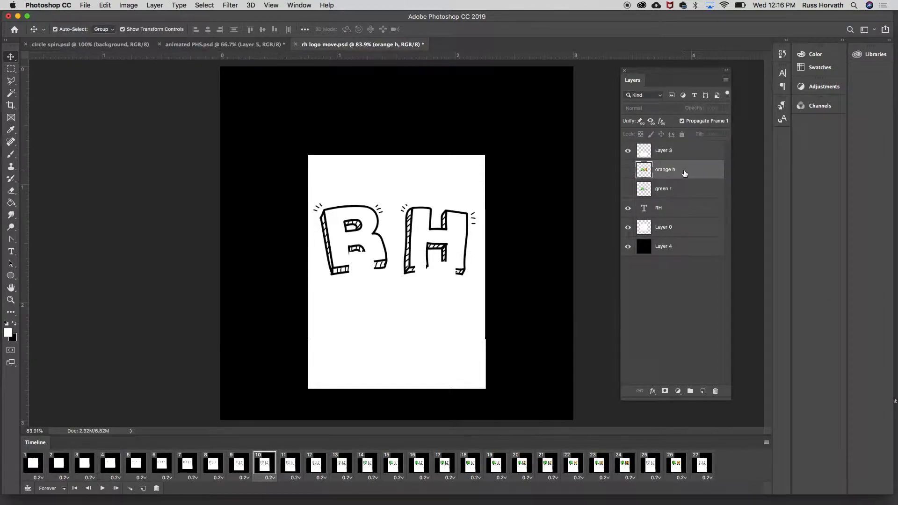
right_click(682, 173)
left_click(701, 142)
type("blue yellow")
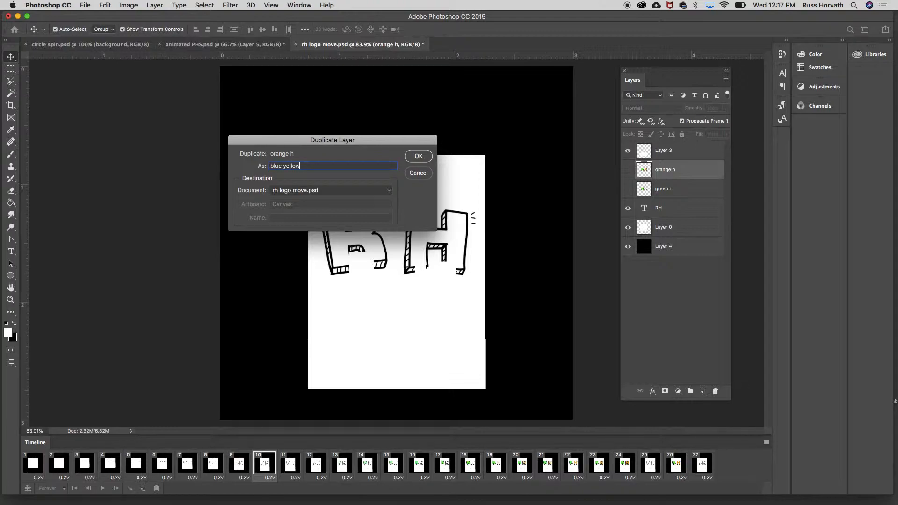
key("Return")
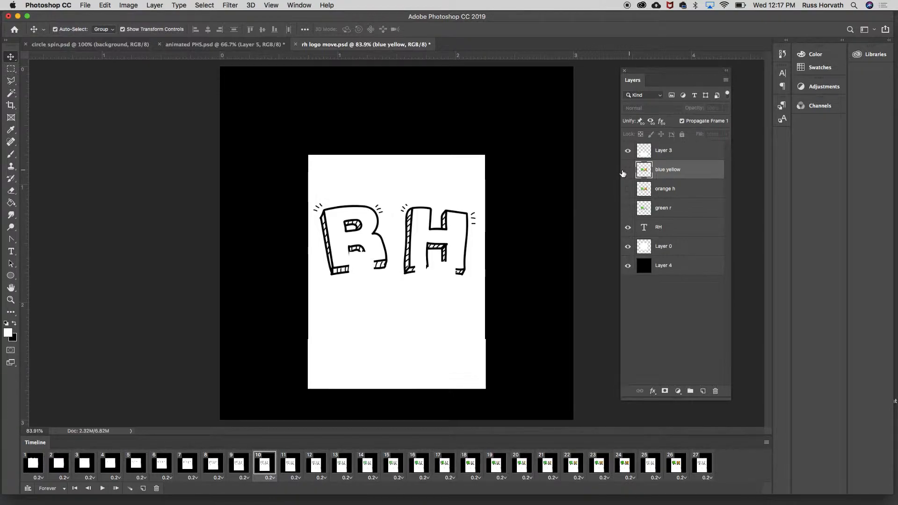
Step: Show the blue yellow layer in frame 27 and fill its R with blue (516ff2) using the Paint Bucket
left_click(701, 463)
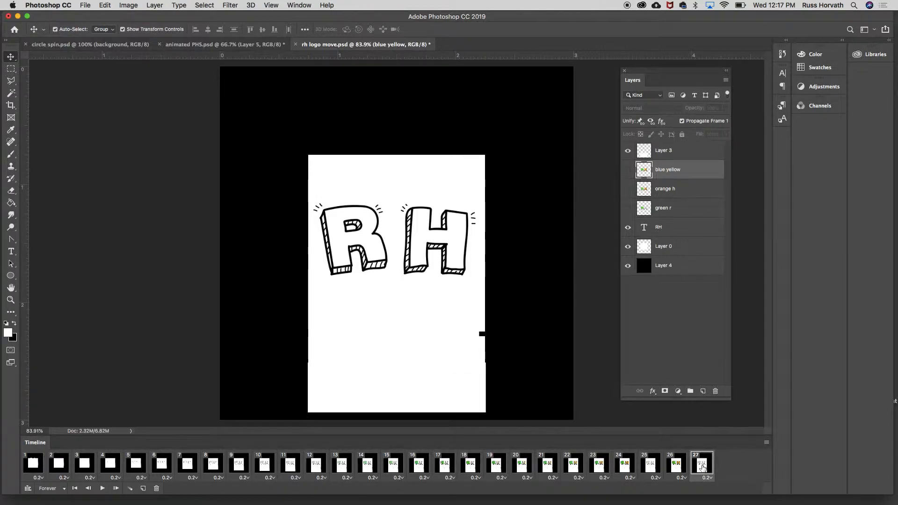
left_click(627, 175)
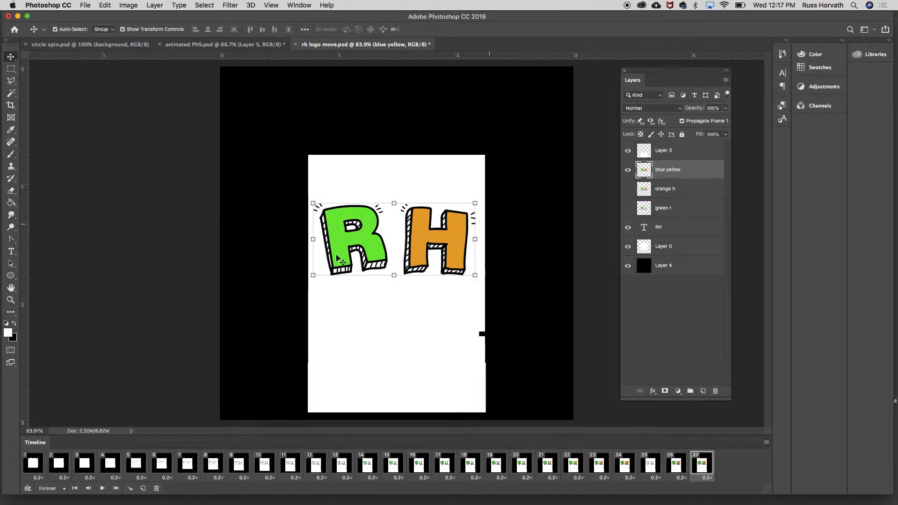
left_click(12, 331)
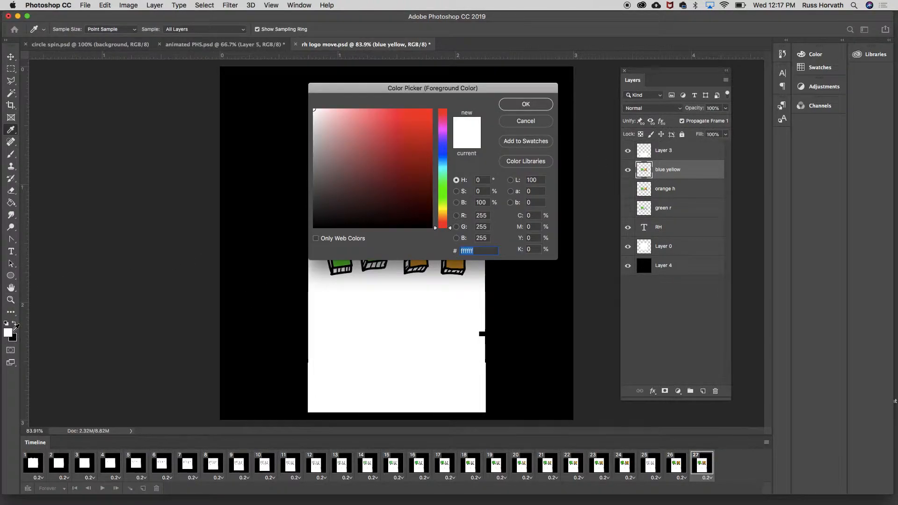
left_click(441, 153)
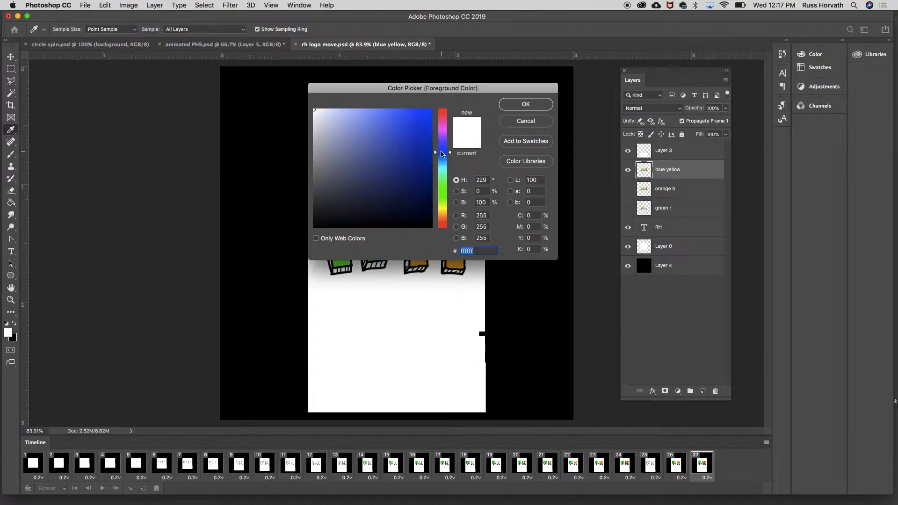
left_click_drag(411, 129, 393, 114)
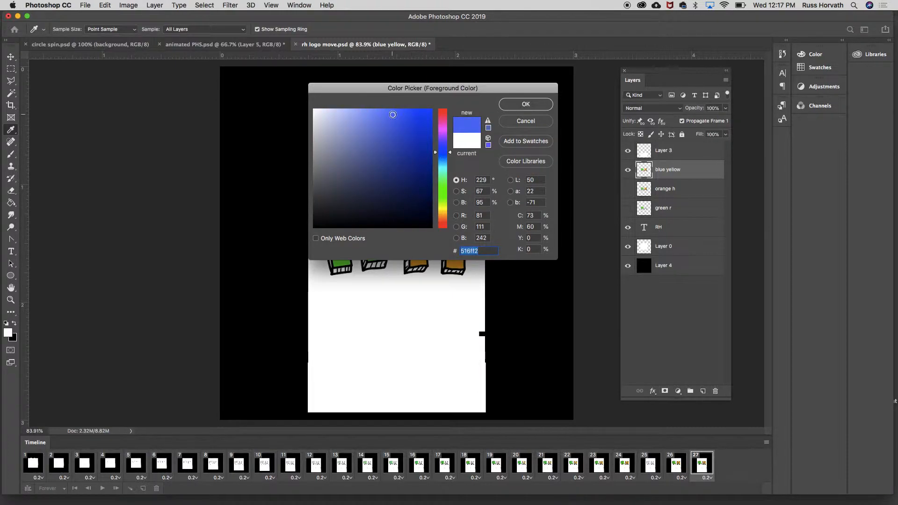
left_click(529, 103)
left_click(12, 202)
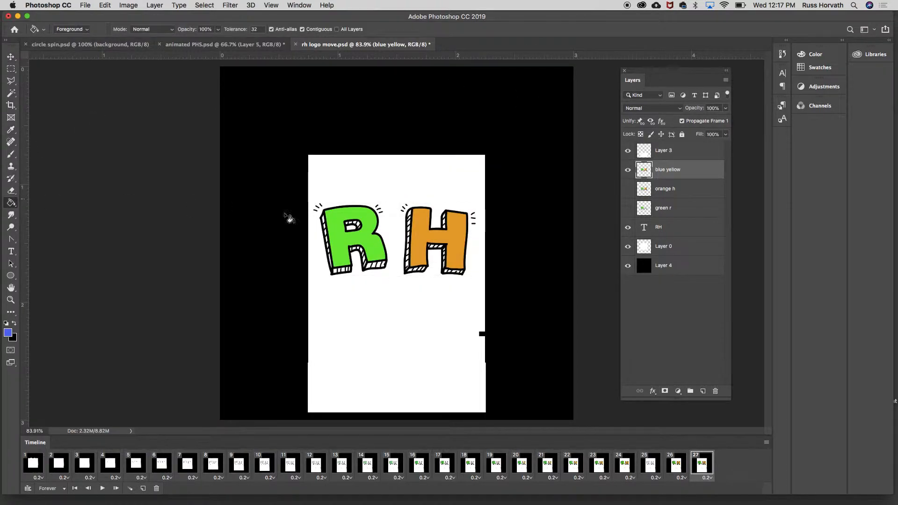
left_click(345, 246)
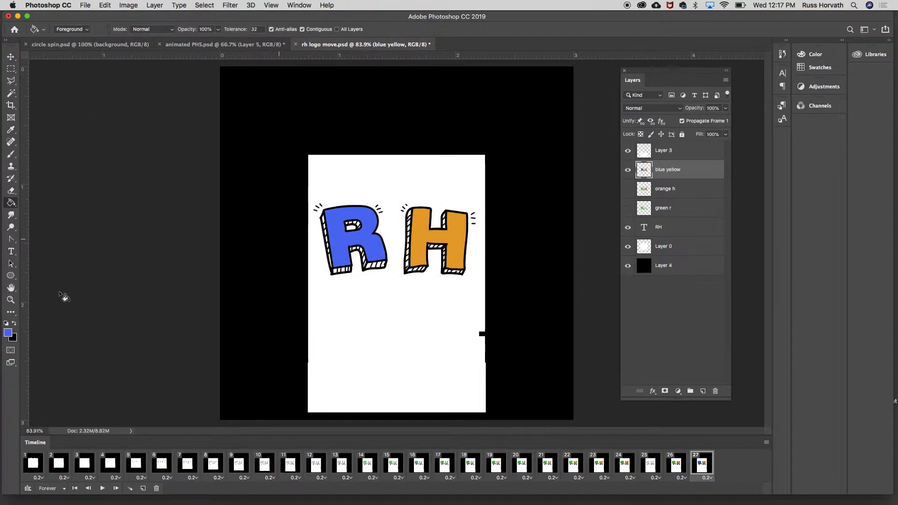
Step: Set the foreground color to yellow and fill the H of the blue yellow layer with it
left_click(7, 332)
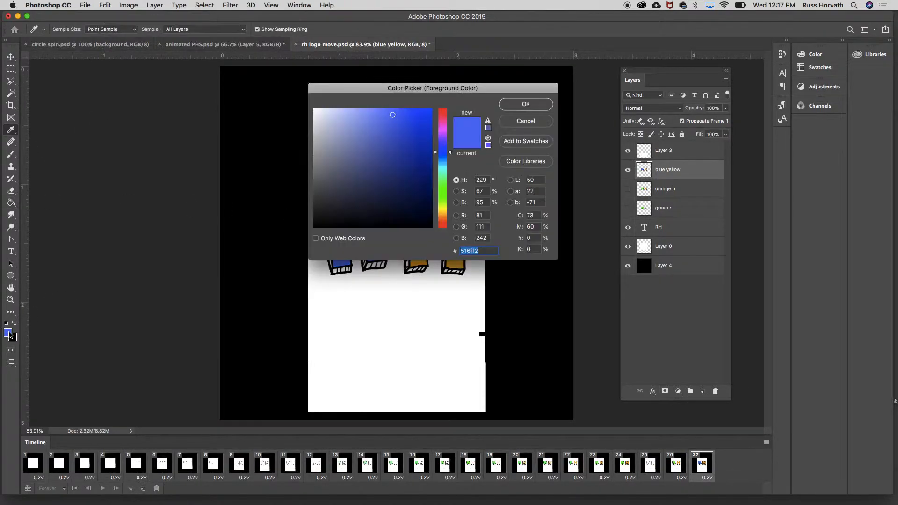
left_click(443, 209)
left_click(514, 105)
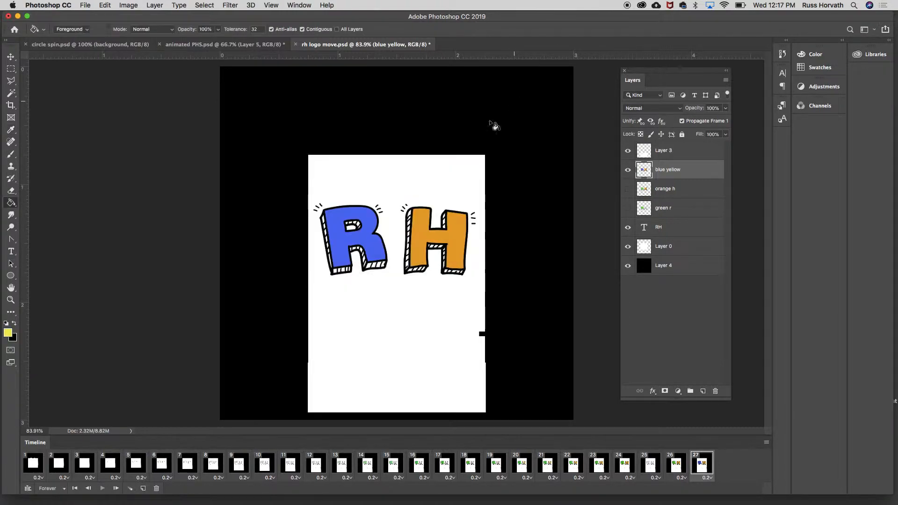
left_click(450, 235)
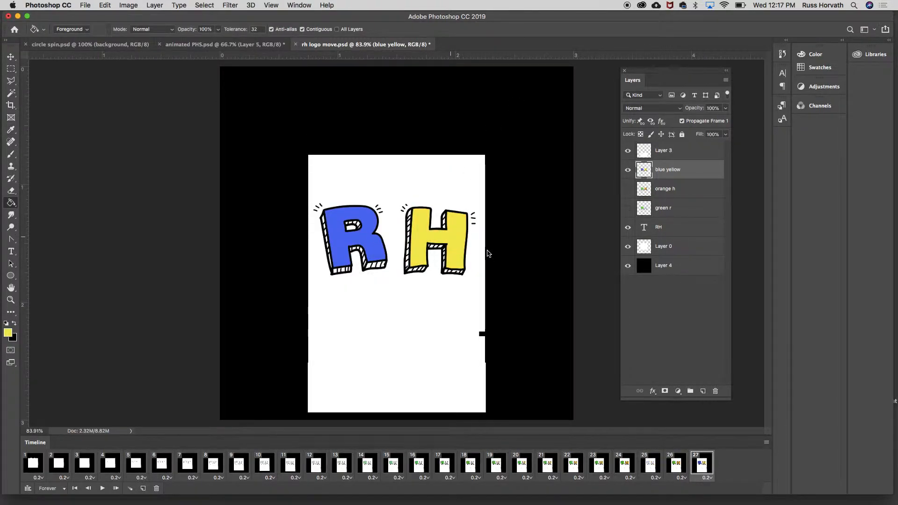
Step: Compare the logo colors in frames 26 and 27 and preview the animation
left_click(679, 473)
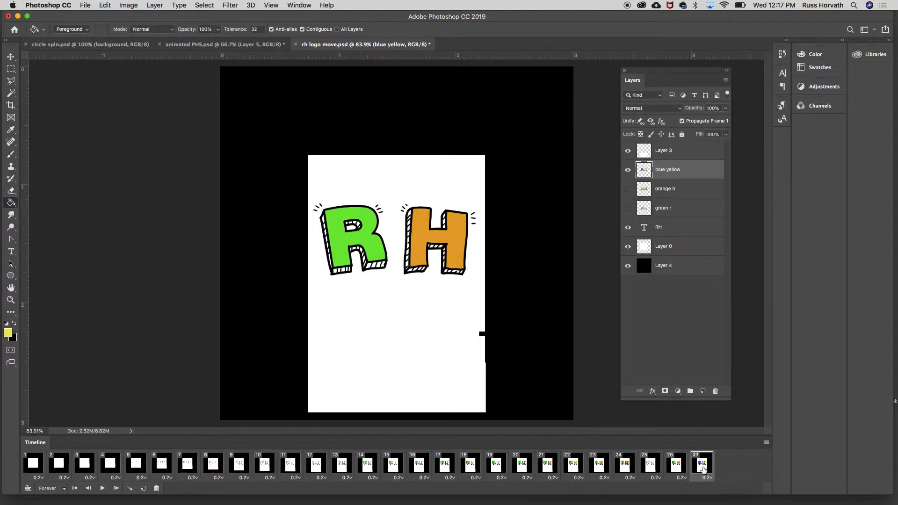
left_click(702, 470)
left_click(680, 469)
left_click(702, 468)
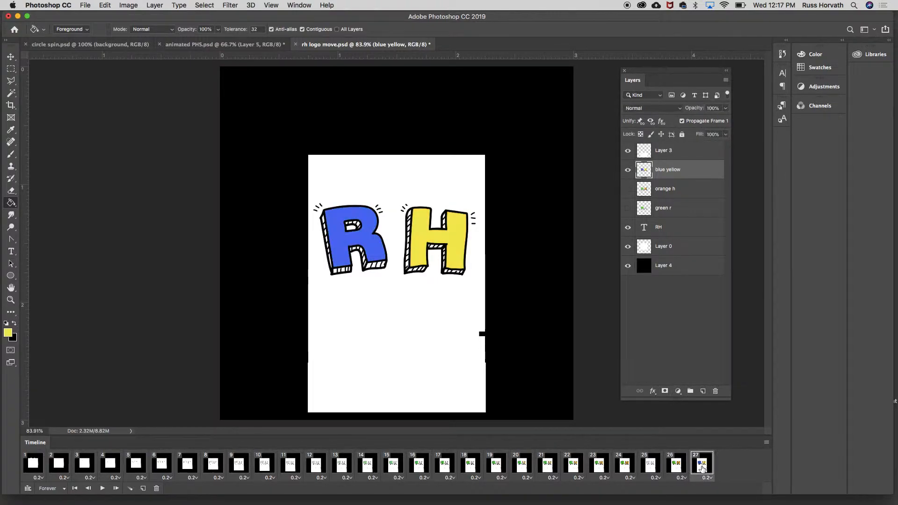
left_click(678, 468)
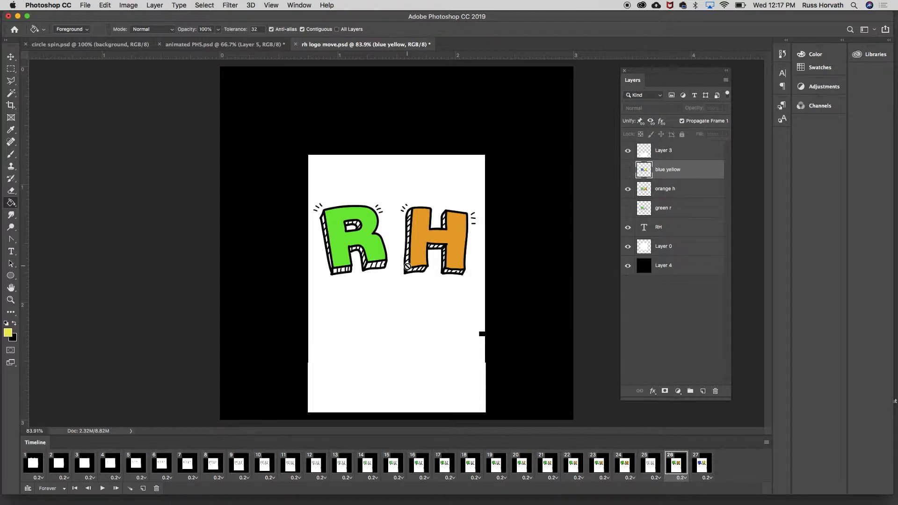
left_click(102, 488)
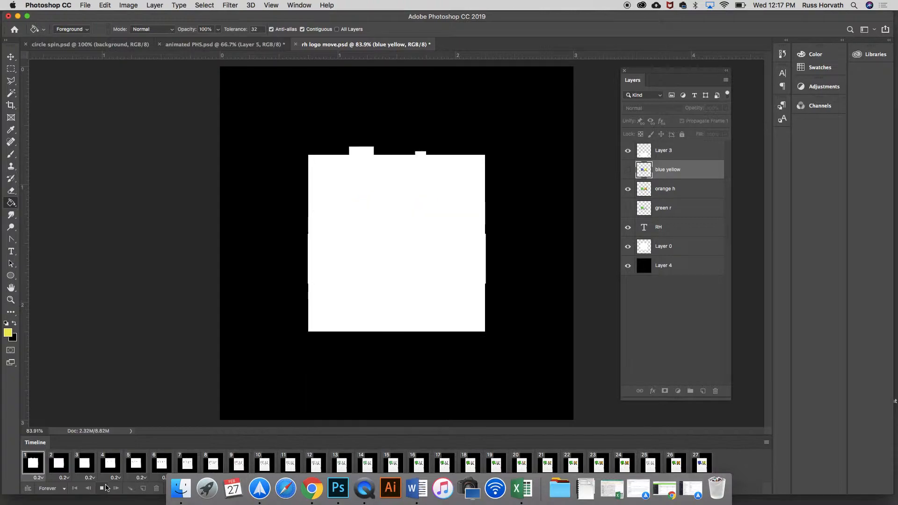
left_click(104, 487)
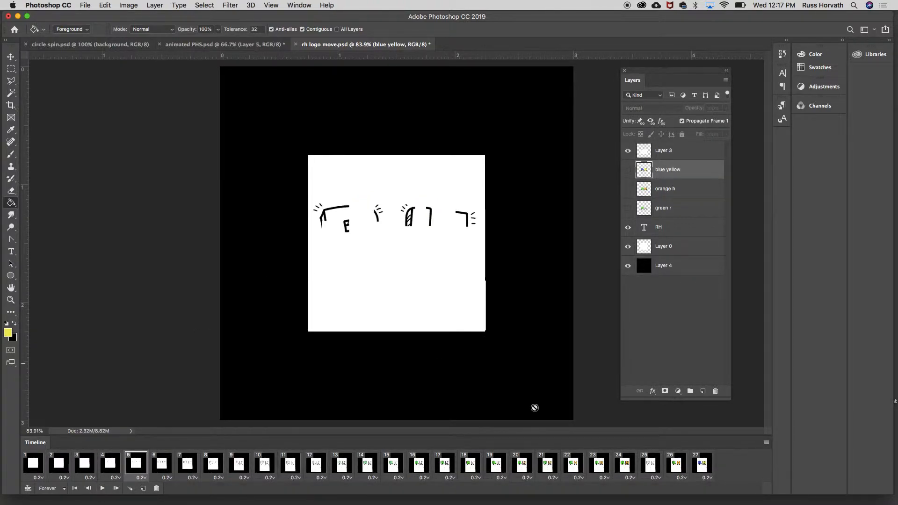
Step: Try to crop the canvas from frame 27 to the white square around the logo, and preview the animation
left_click(701, 464)
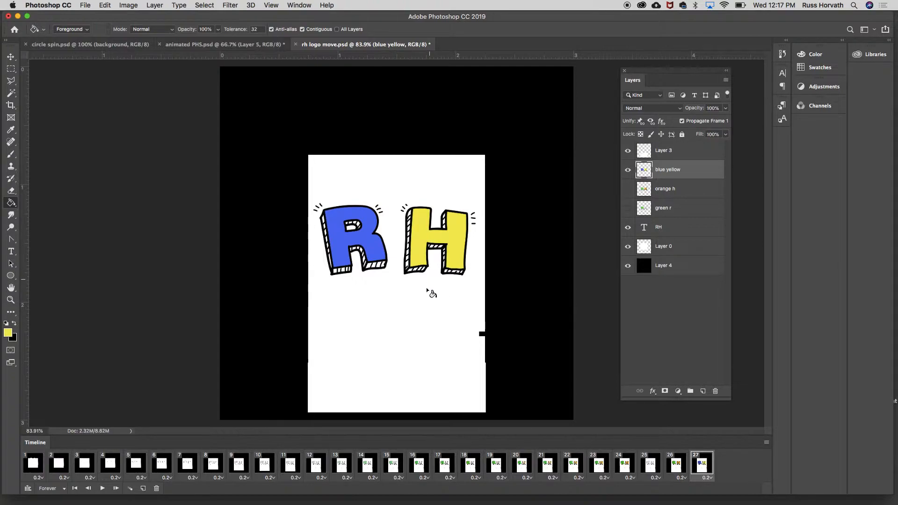
left_click(10, 106)
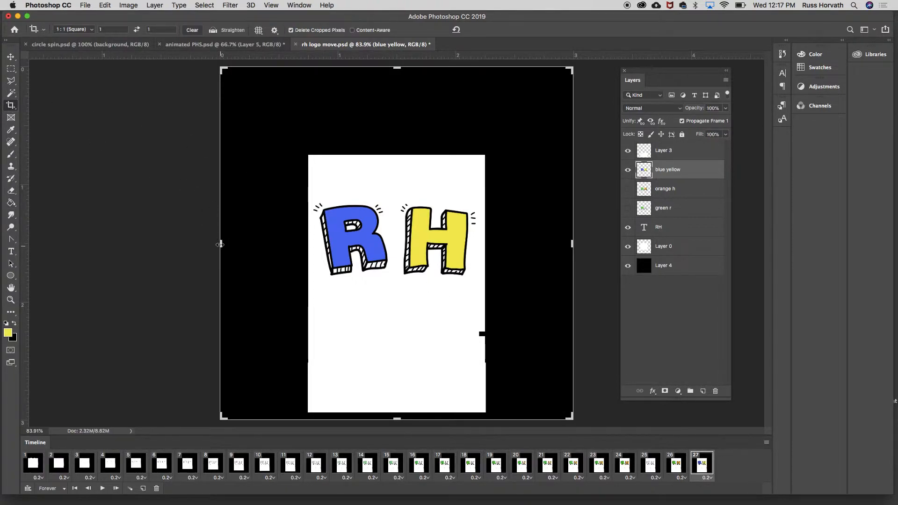
left_click_drag(220, 245, 264, 244)
left_click_drag(528, 243, 487, 240)
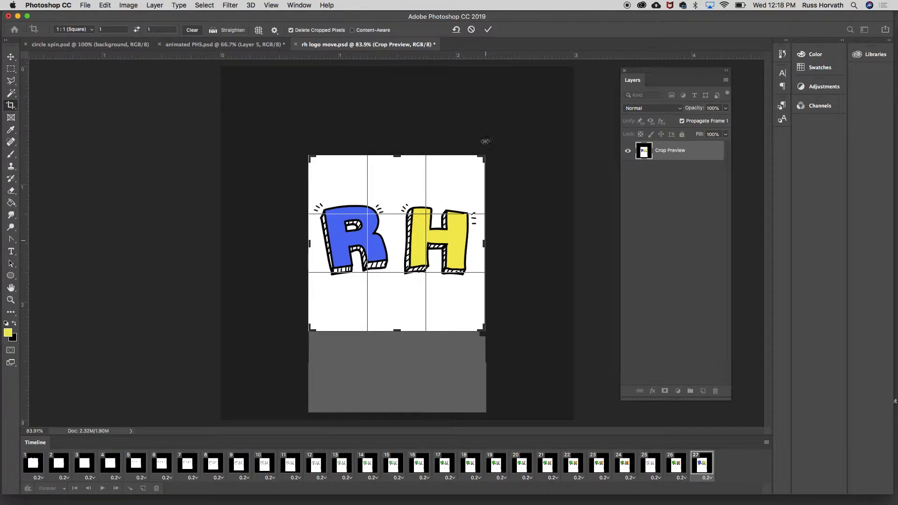
left_click(488, 30)
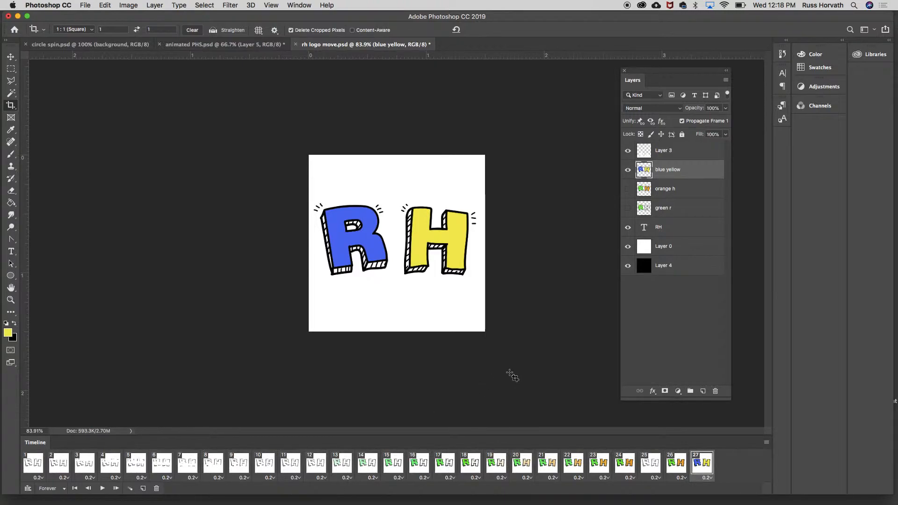
left_click(102, 489)
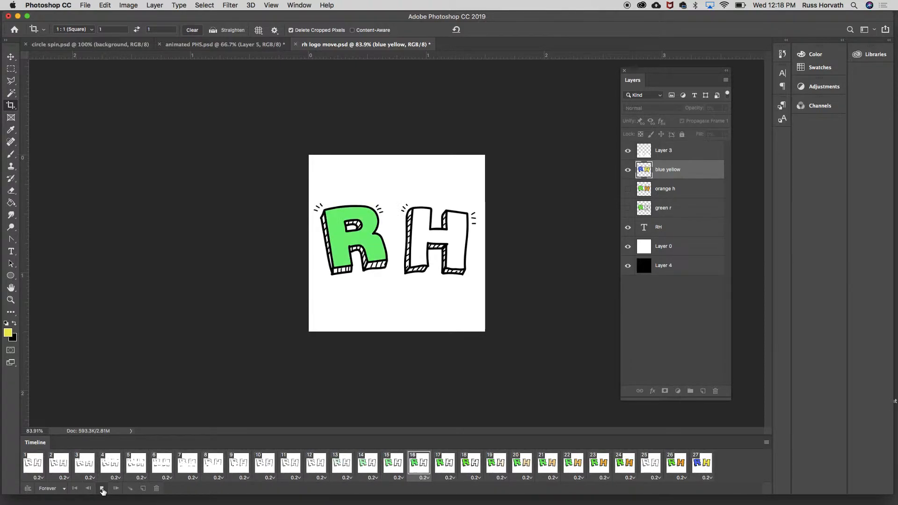
left_click(102, 488)
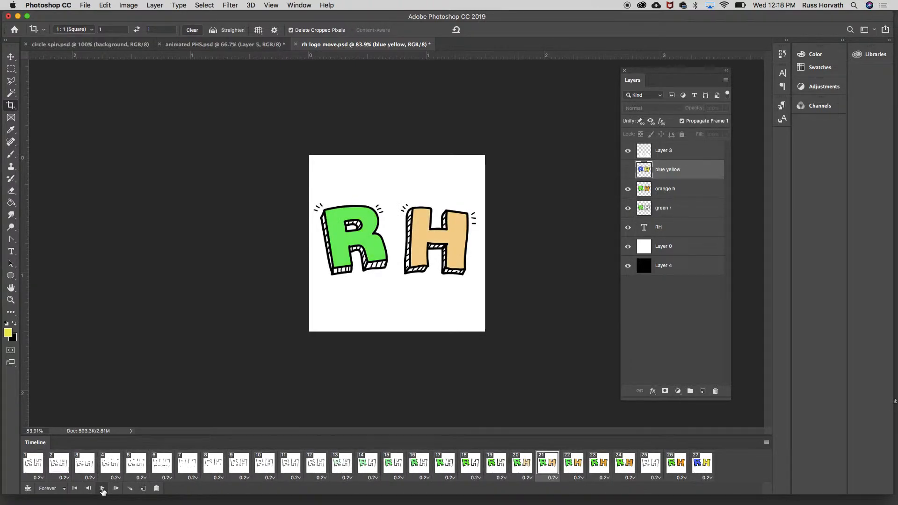
Step: Crop the canvas from frame 1 to the white square with a 1:1 ratio
left_click(37, 465)
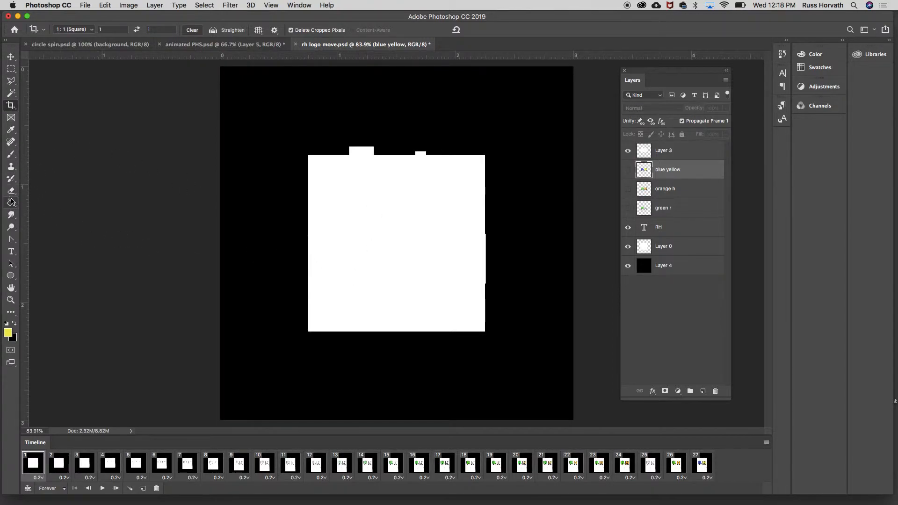
left_click(10, 106)
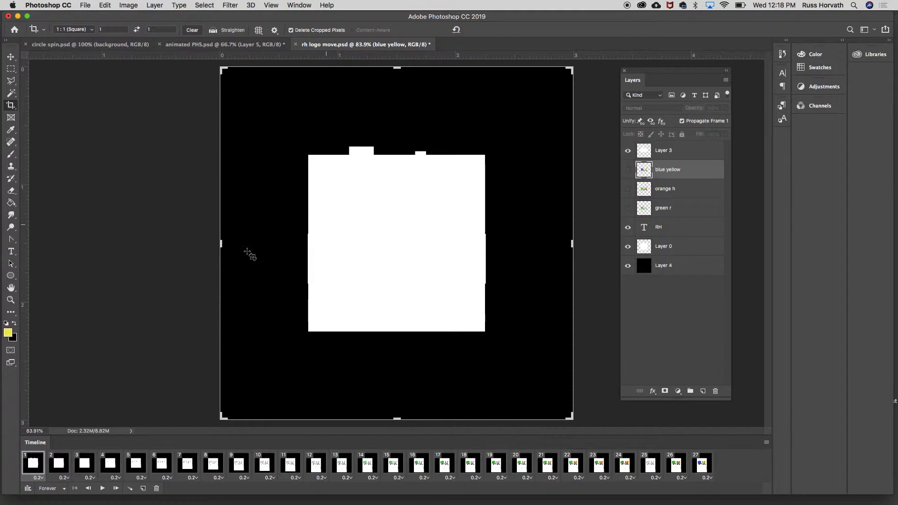
left_click_drag(221, 243, 265, 243)
left_click_drag(529, 243, 486, 243)
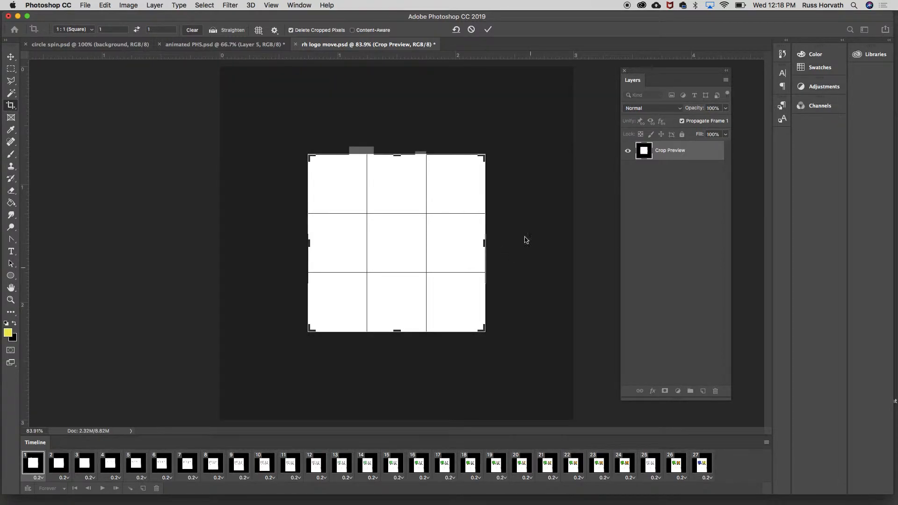
key("Return")
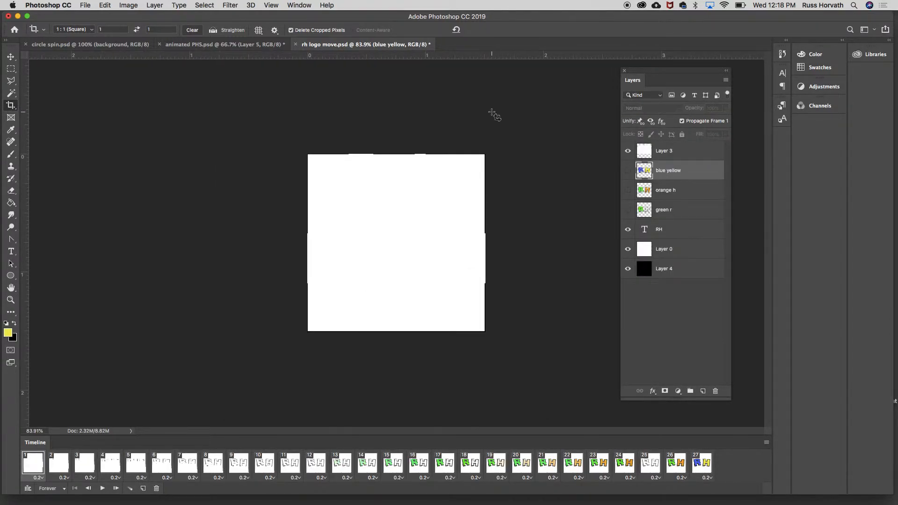
Step: Crop the canvas slightly tighter at its right edge, keeping the 1:1 ratio, and preview the animation
left_click(479, 261)
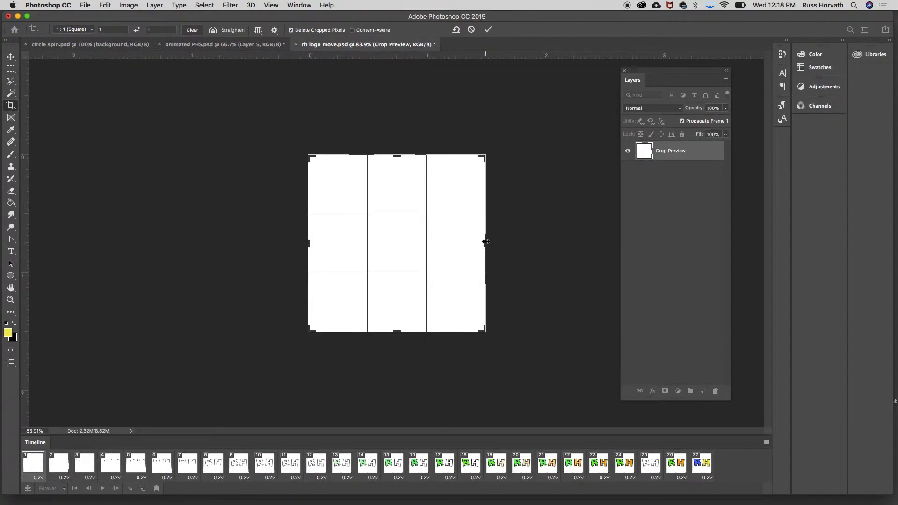
left_click_drag(485, 241, 483, 230)
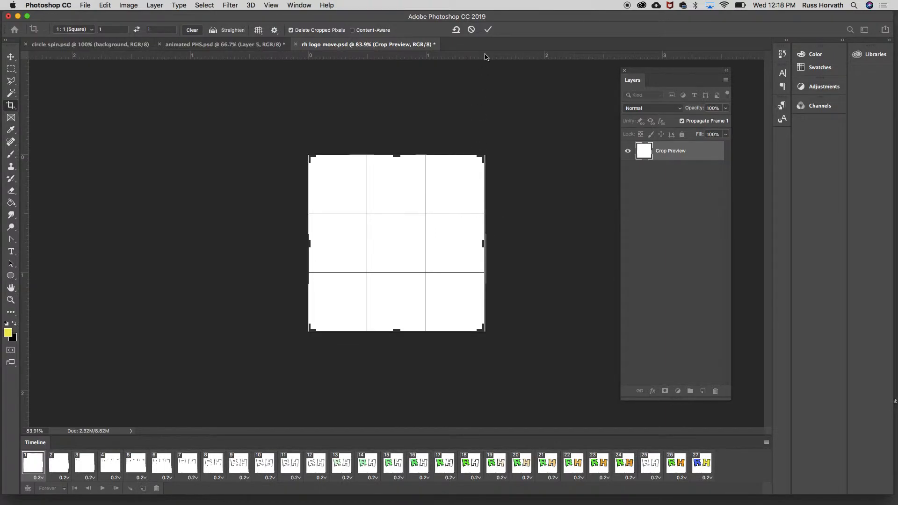
left_click(488, 30)
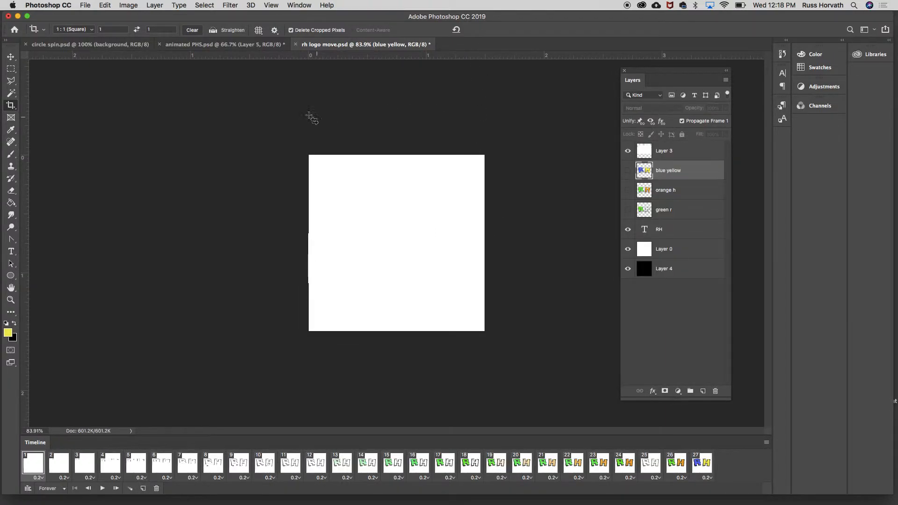
left_click(103, 489)
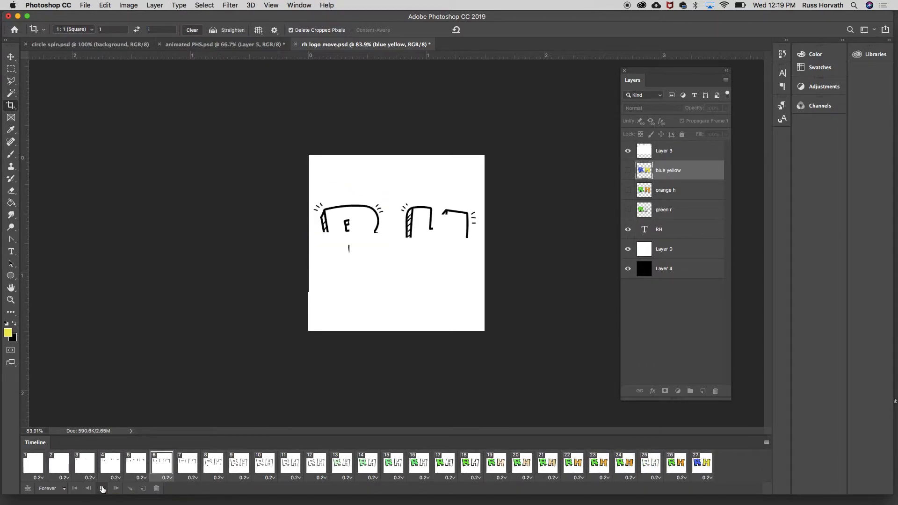
left_click(102, 488)
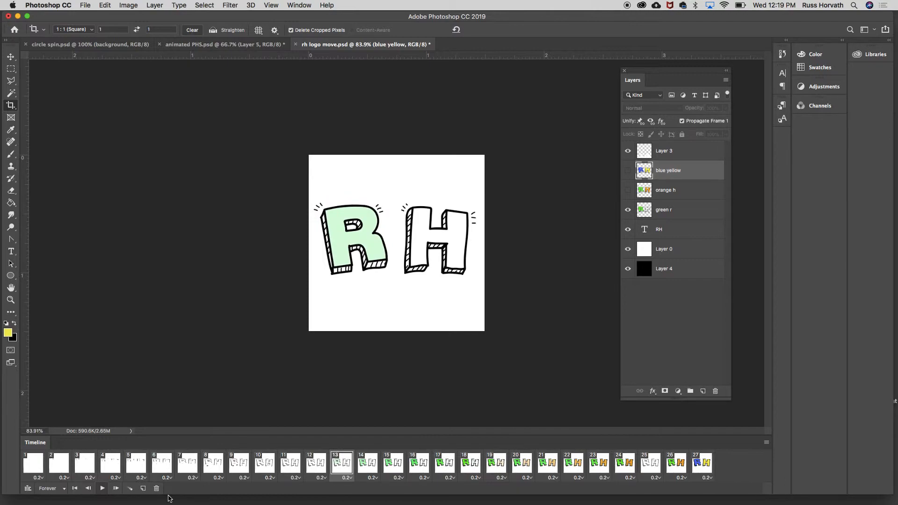
Step: Crop the dark sliver off the canvas's left edge from frame 1, keeping the 1:1 ratio
left_click(33, 465)
key("super+equal")
key("super+equal")
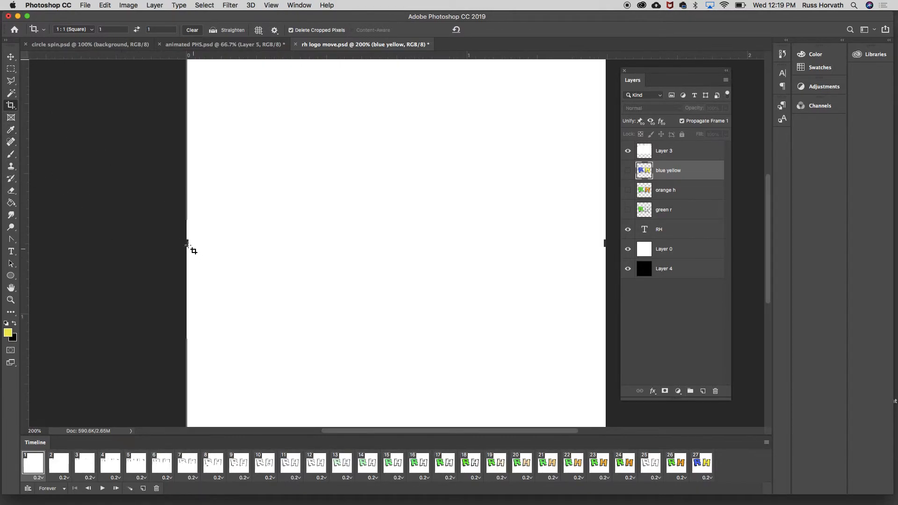
left_click_drag(187, 242, 189, 241)
key("super+equal")
key("super+equal")
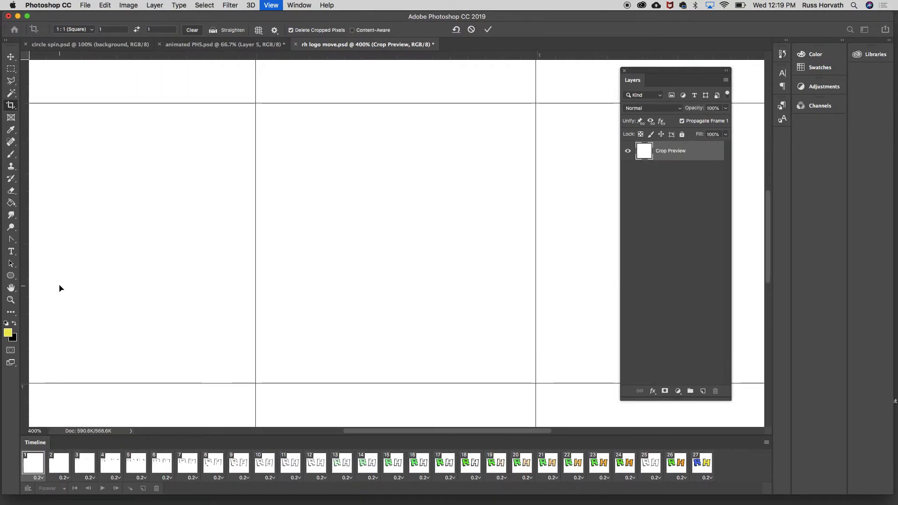
scroll(60, 288, "left", 5)
scroll(59, 288, "down", 7)
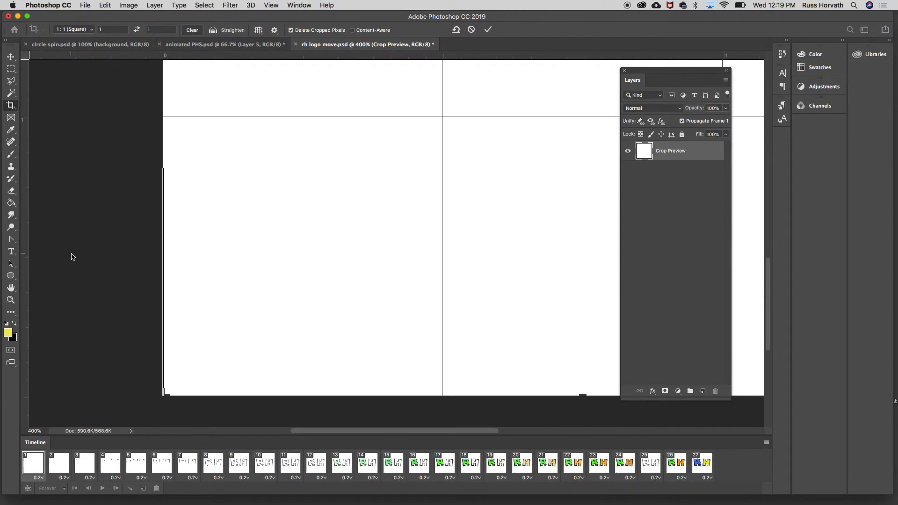
scroll(72, 256, "up", 5)
scroll(150, 159, "right", 1)
scroll(150, 159, "up", 1)
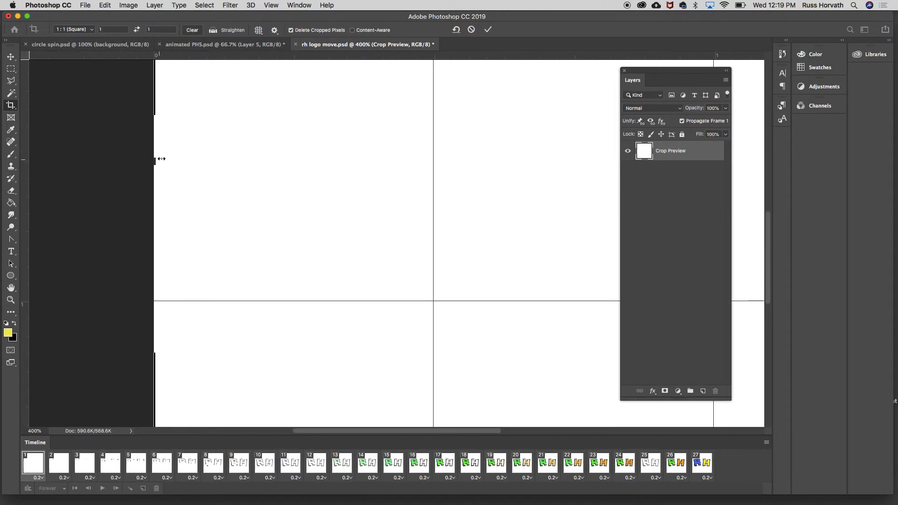
left_click_drag(156, 161, 158, 161)
key("Return")
Step: Play the animation with the whole canvas in view to check its cropped edges
key("super+minus")
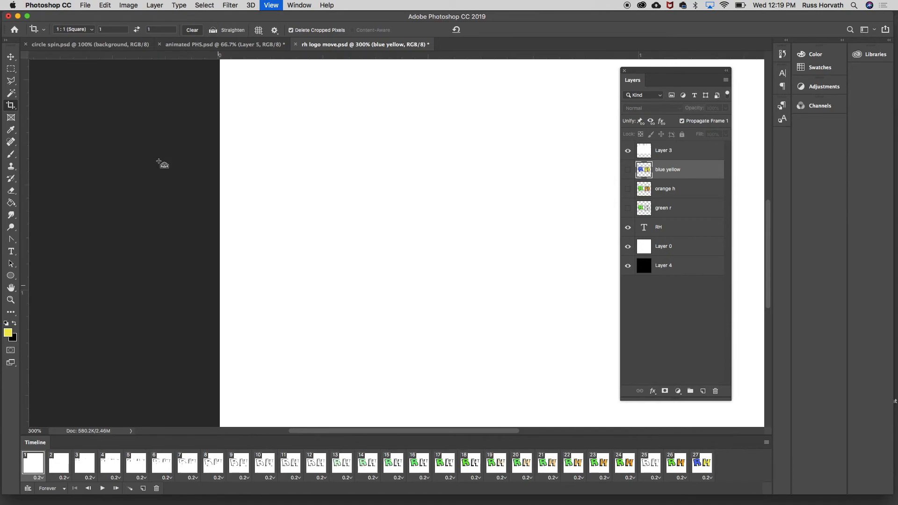
key("super+minus")
key("super+minus")
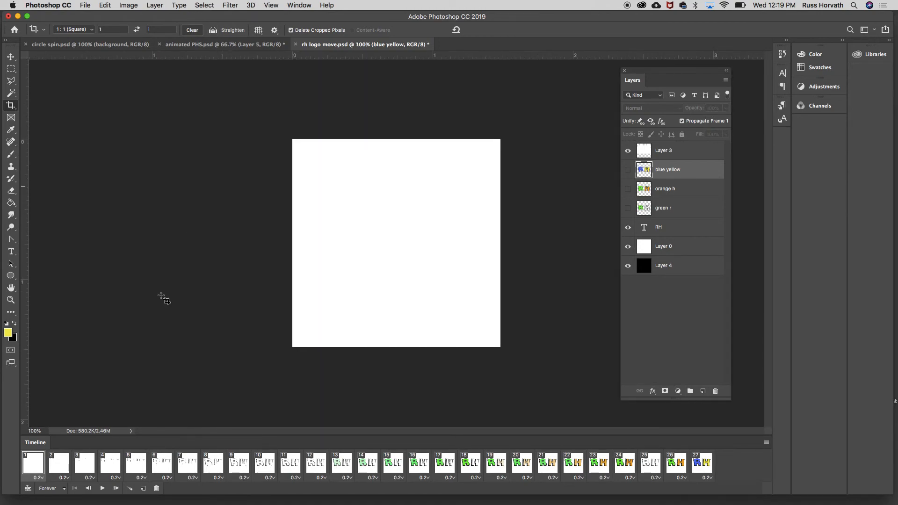
left_click(102, 488)
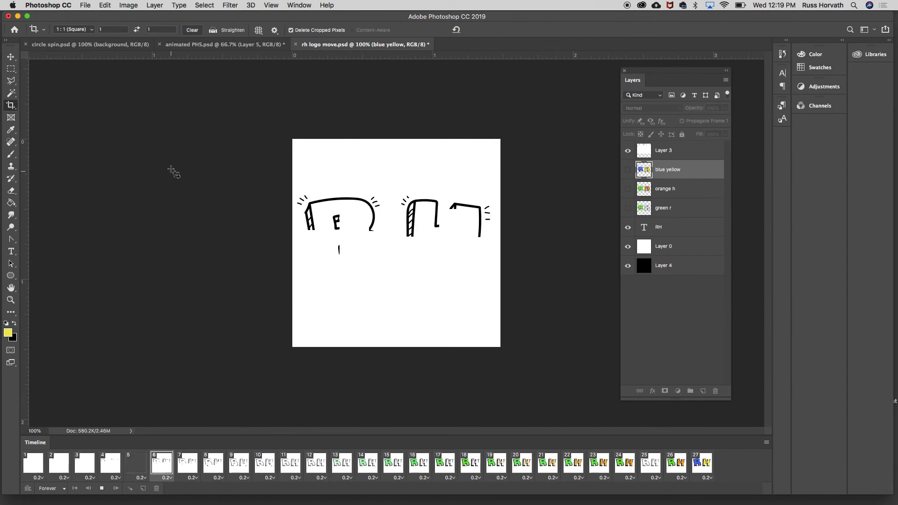